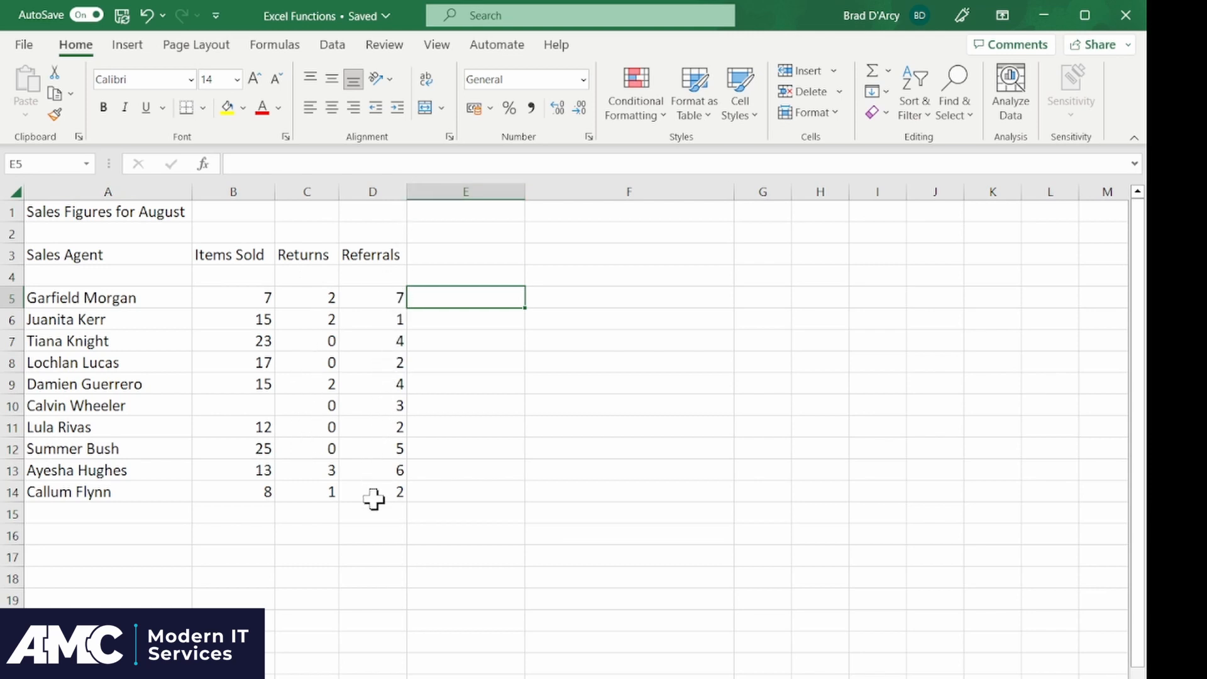
Enter the labels "Number of agents who made sales", "Total number of Items sold" and "Average number of Items sold" in F4:F6
left_click(561, 278)
type("Num")
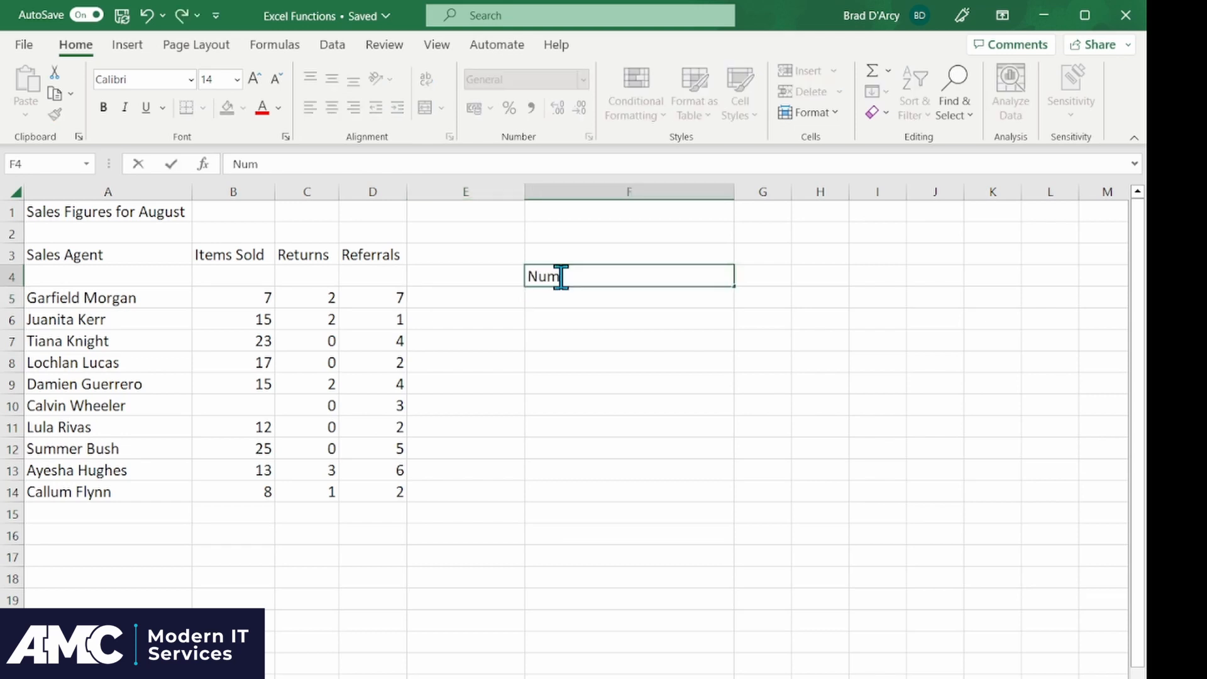
type("ber of agents who made sales")
key("Return")
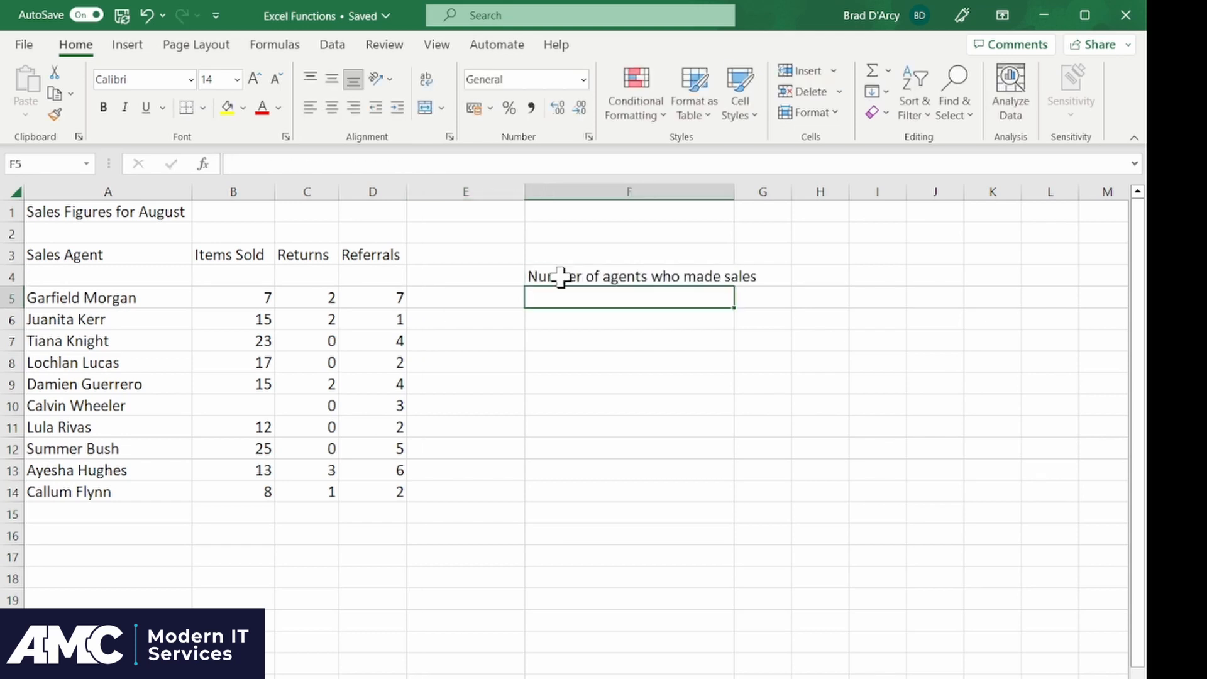
type("Total number of Items sold")
key("Return")
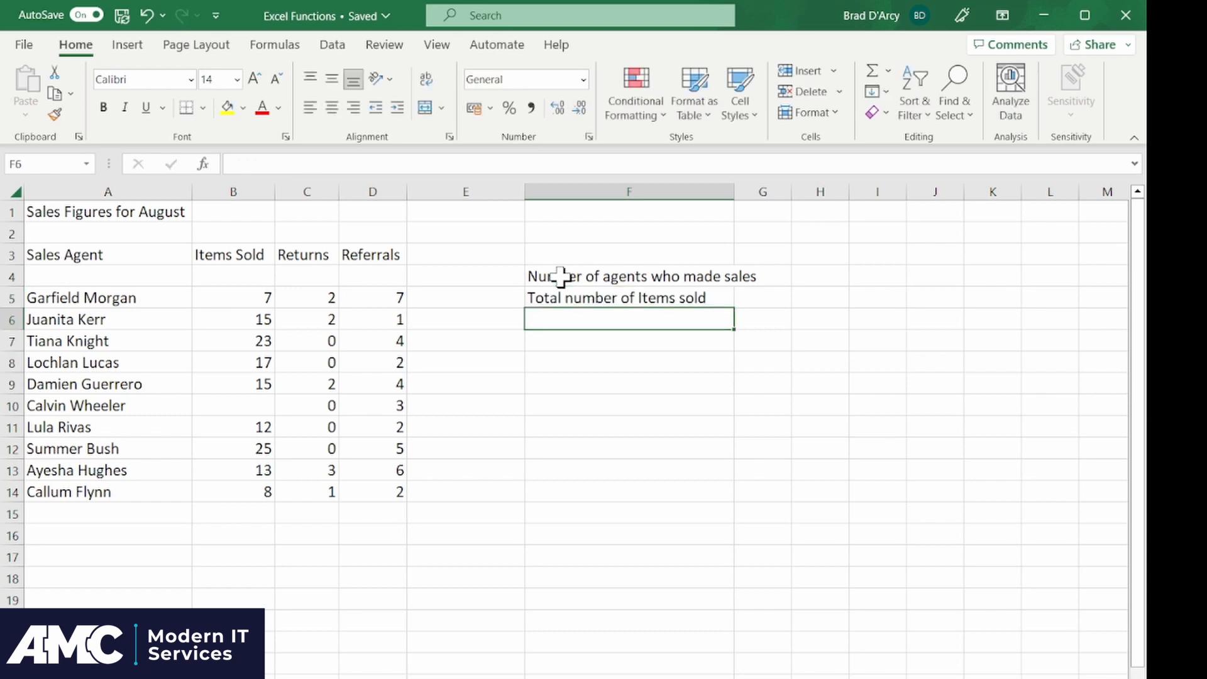
type("Average number of Items sold")
key("Return")
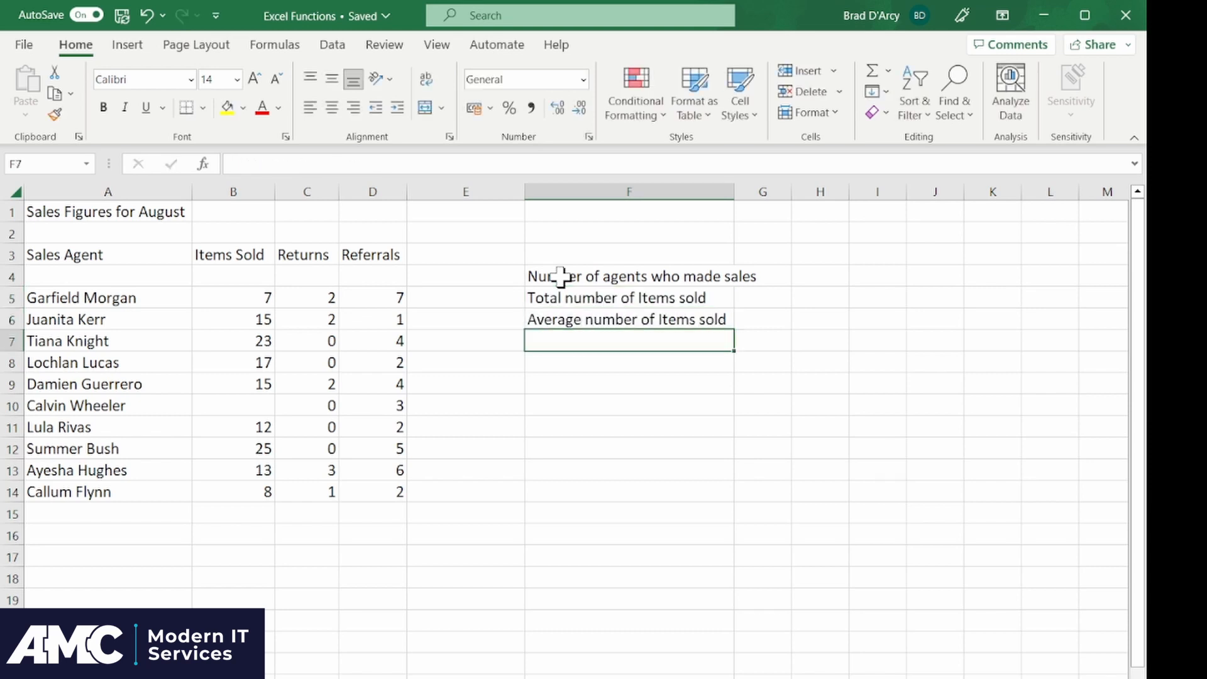
Add the labels "Highest referrals for the month" in F7 and "Lowest number of returns" in F8
type("Highest referrals for the month")
key("Return")
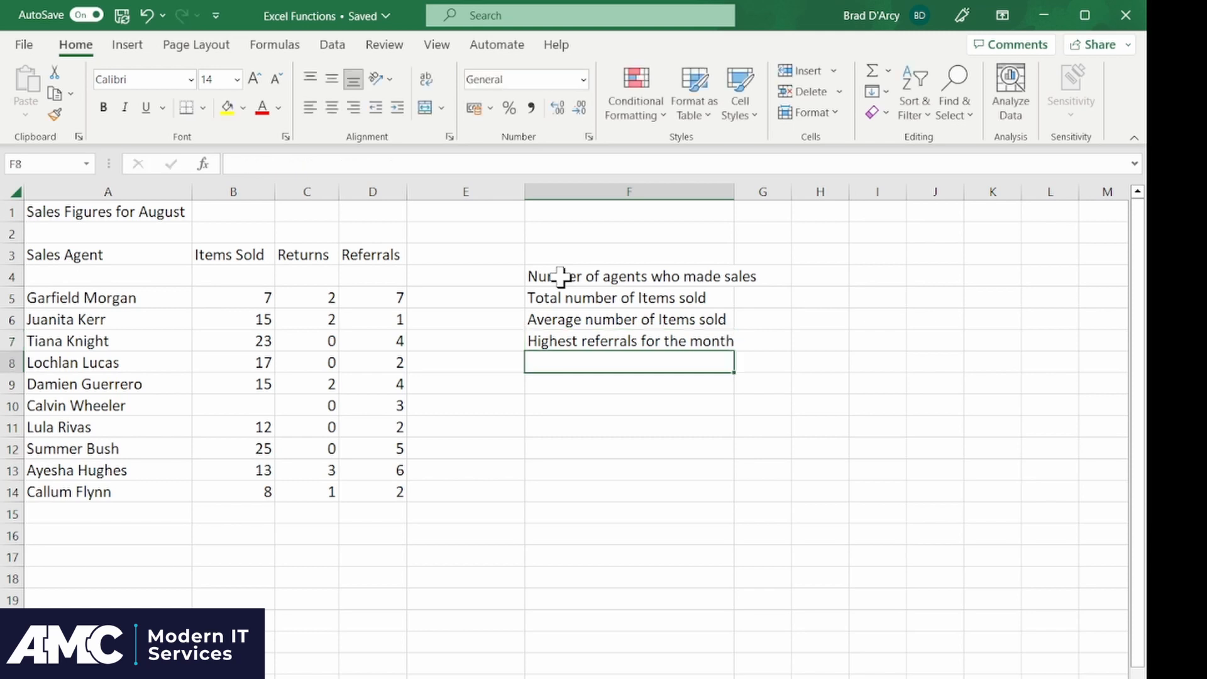
type("Lowest number of returns")
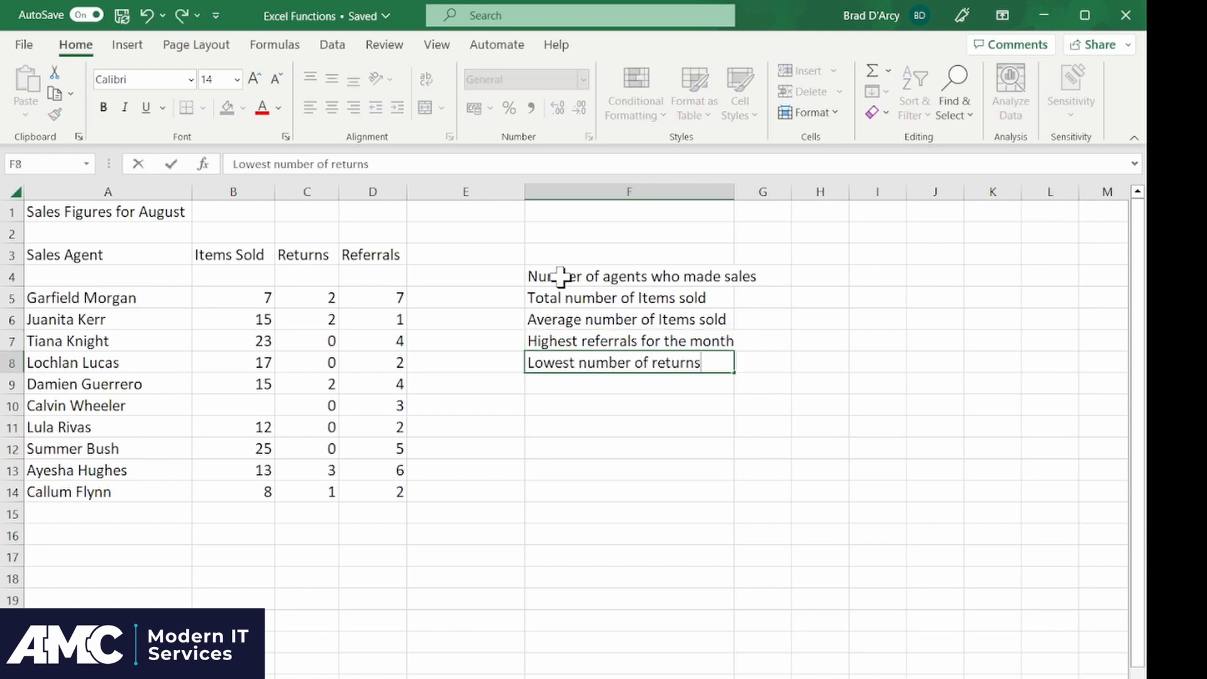
key("Return")
Enter "Did the agent make target (10)" in F9 and "How many agents made their targets" in F10, and fit column F to its contents
type("Did the ag")
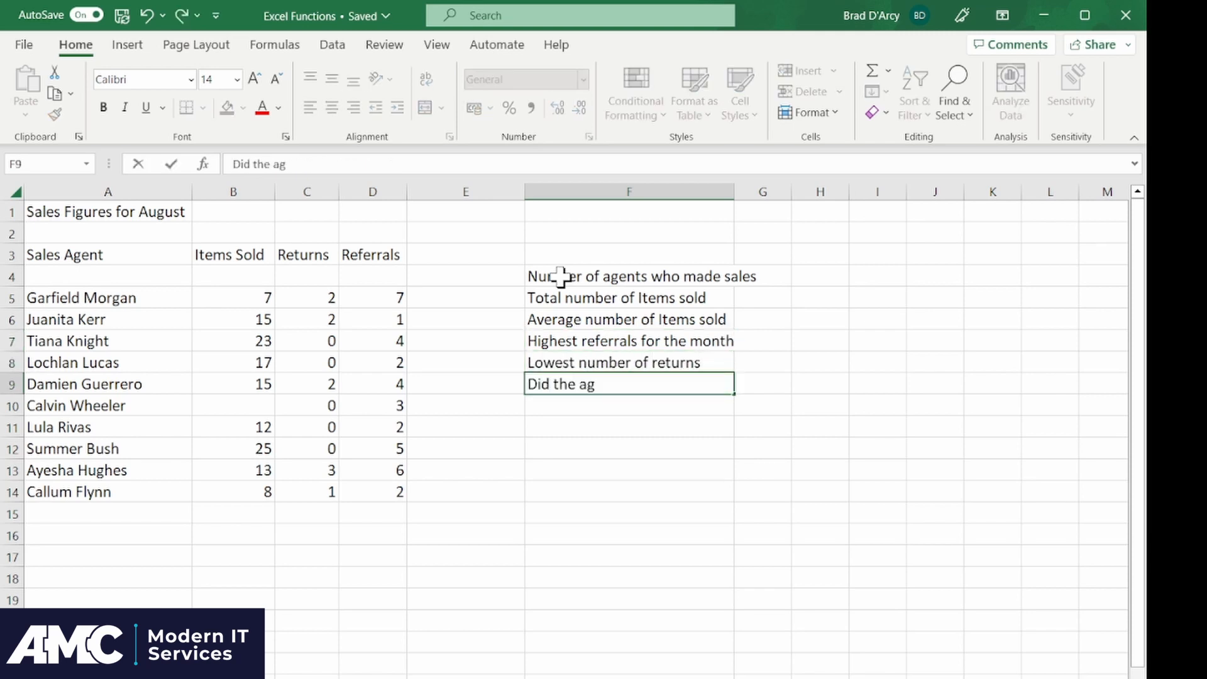
type("ent make target (10)")
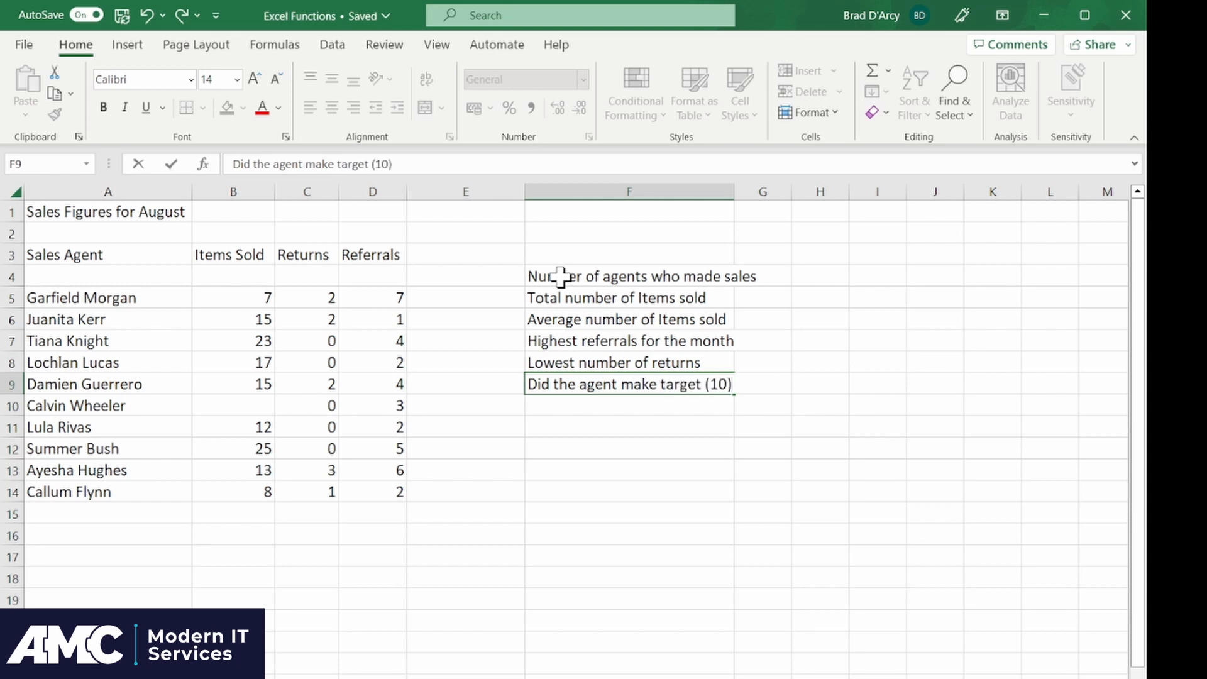
key("Return")
type("How many agents made their targets")
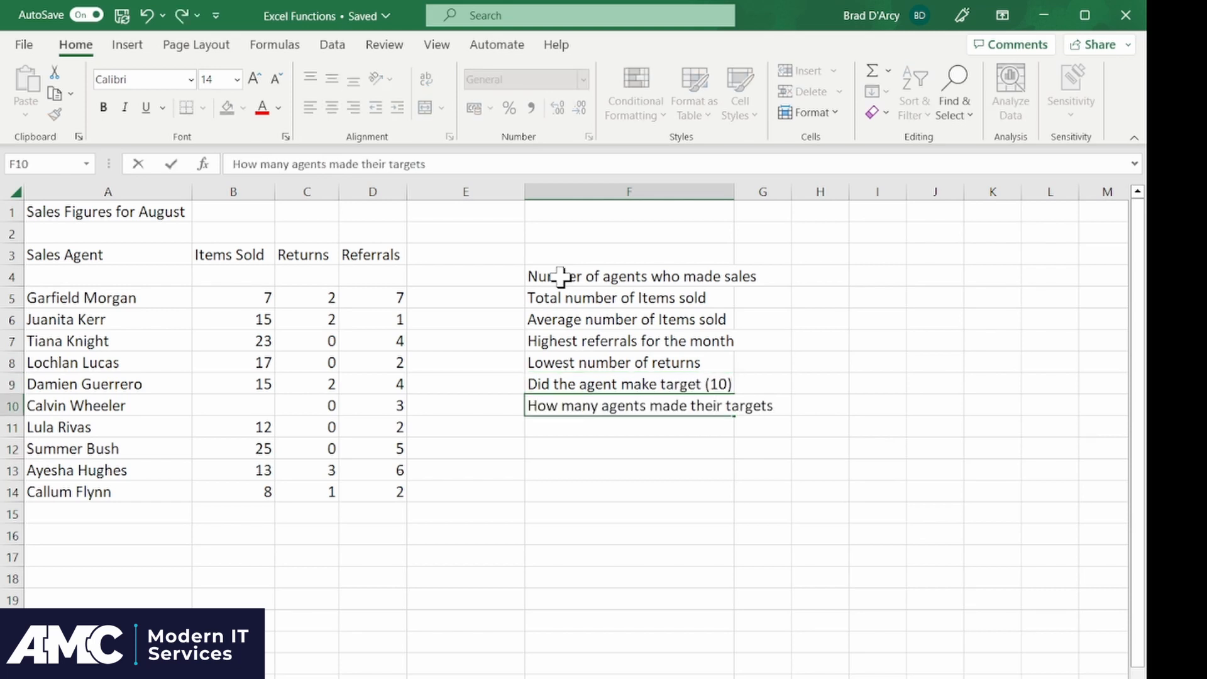
left_click(761, 234)
double_click(734, 188)
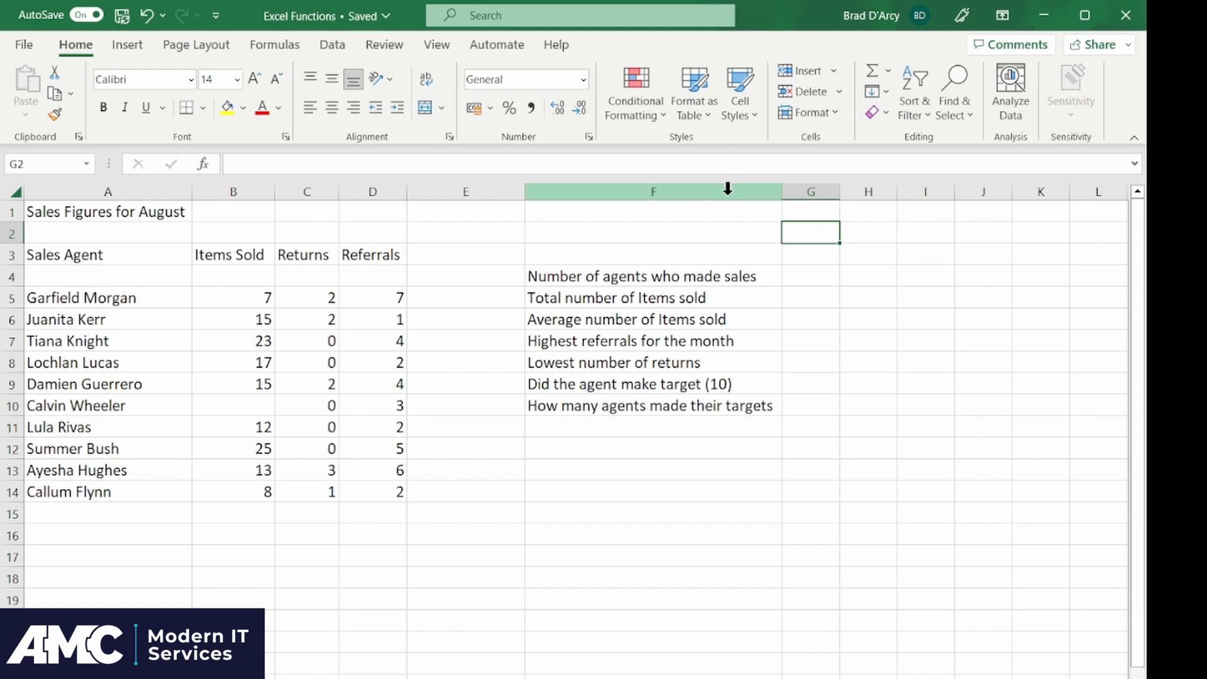
Label G4 "Count" and count the agents with sales in H4 with the formula =count(B5:B14)
left_click(810, 276)
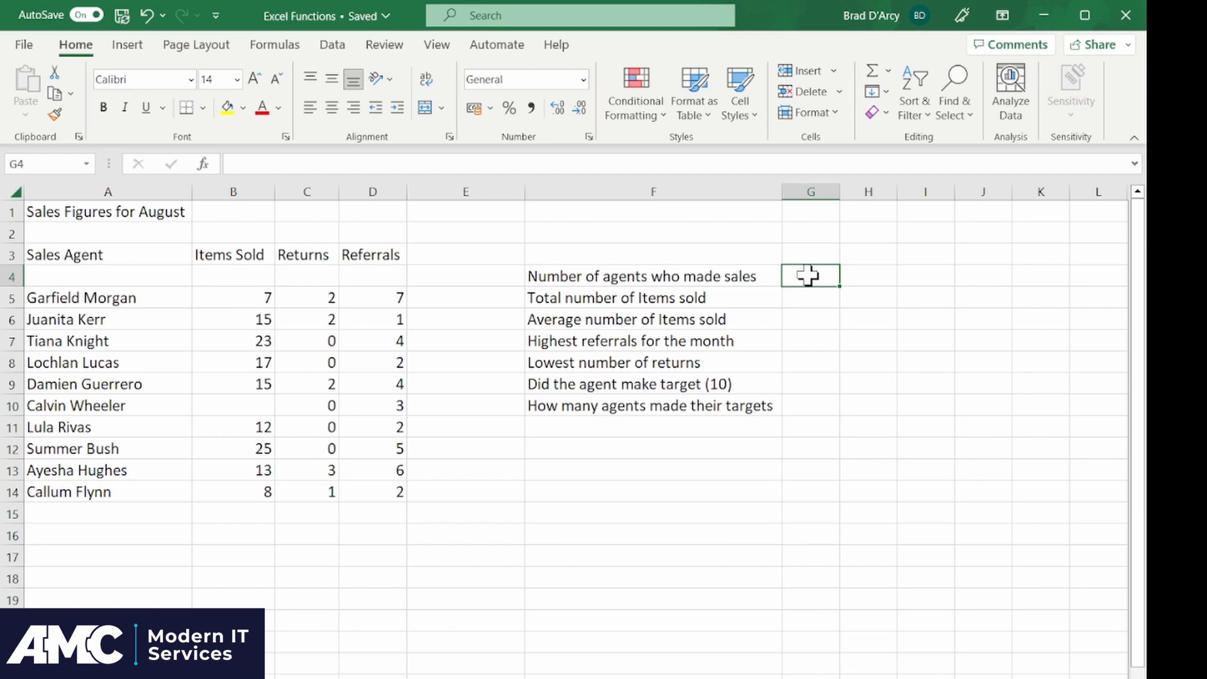
type("Count")
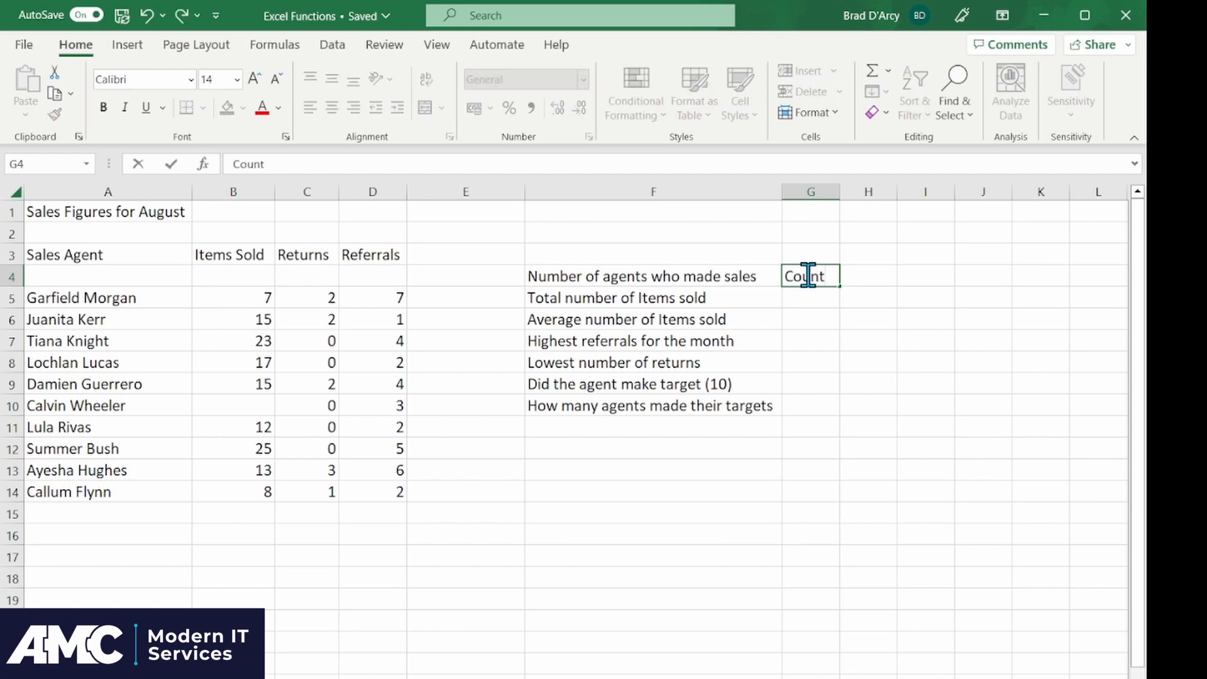
left_click(865, 281)
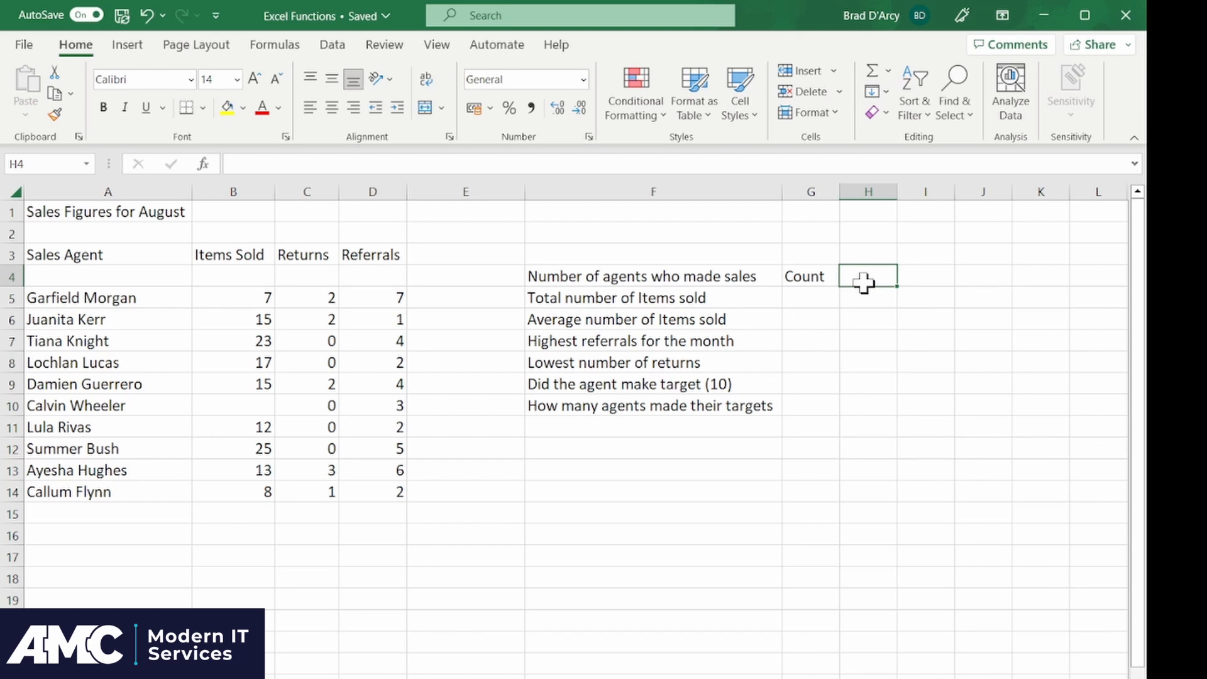
type("=")
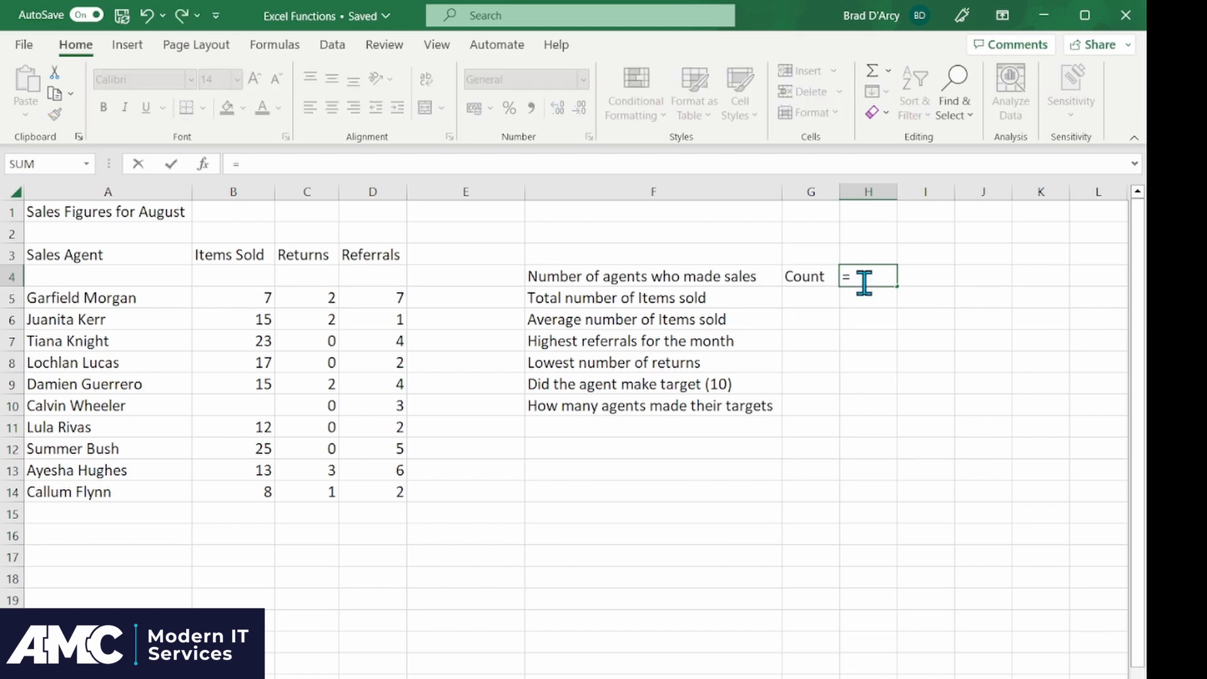
type("count(")
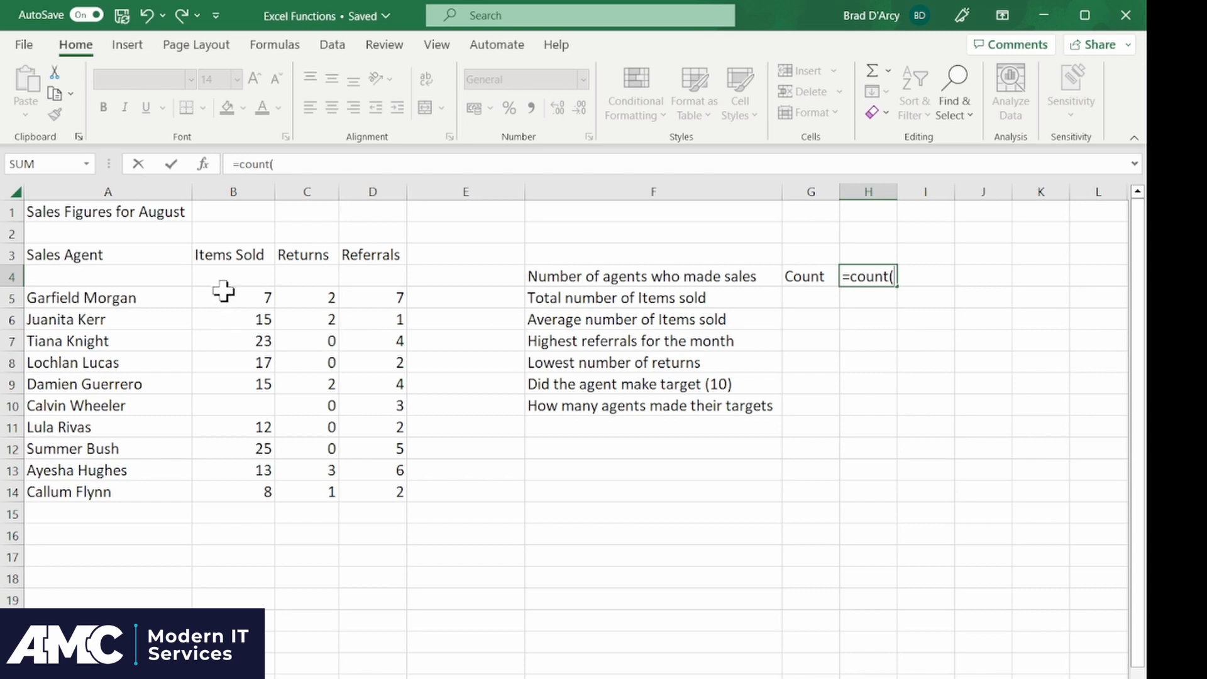
left_click_drag(234, 293, 237, 499)
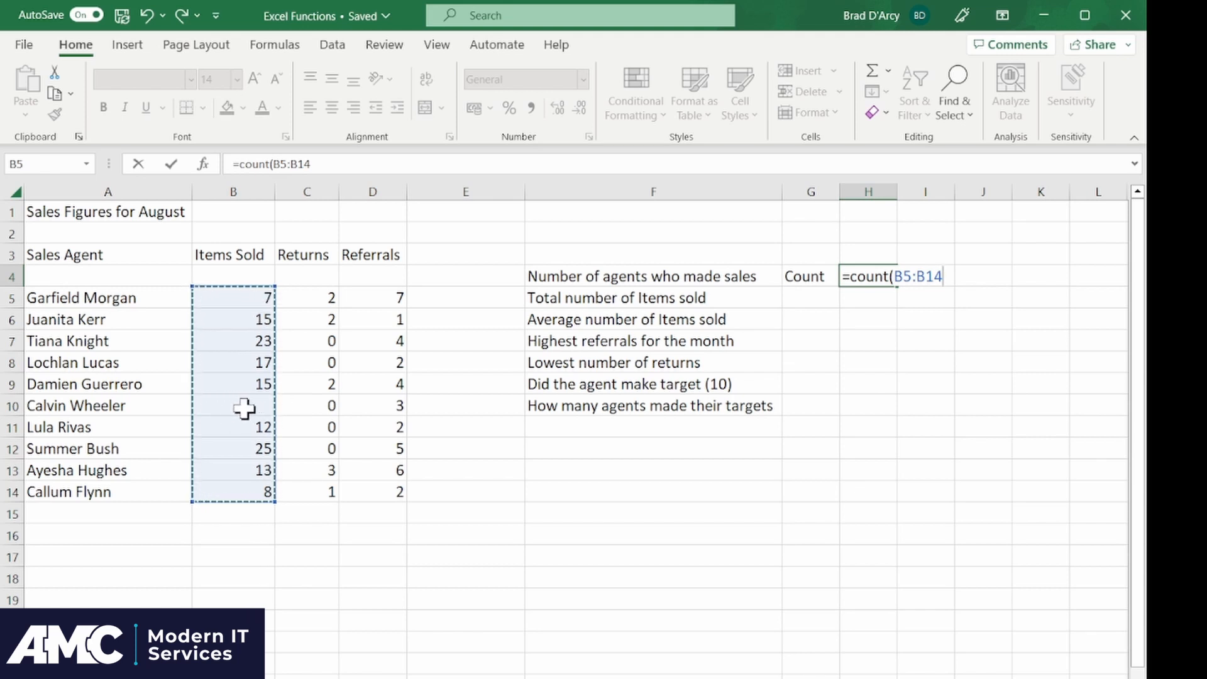
type(")")
key("Return")
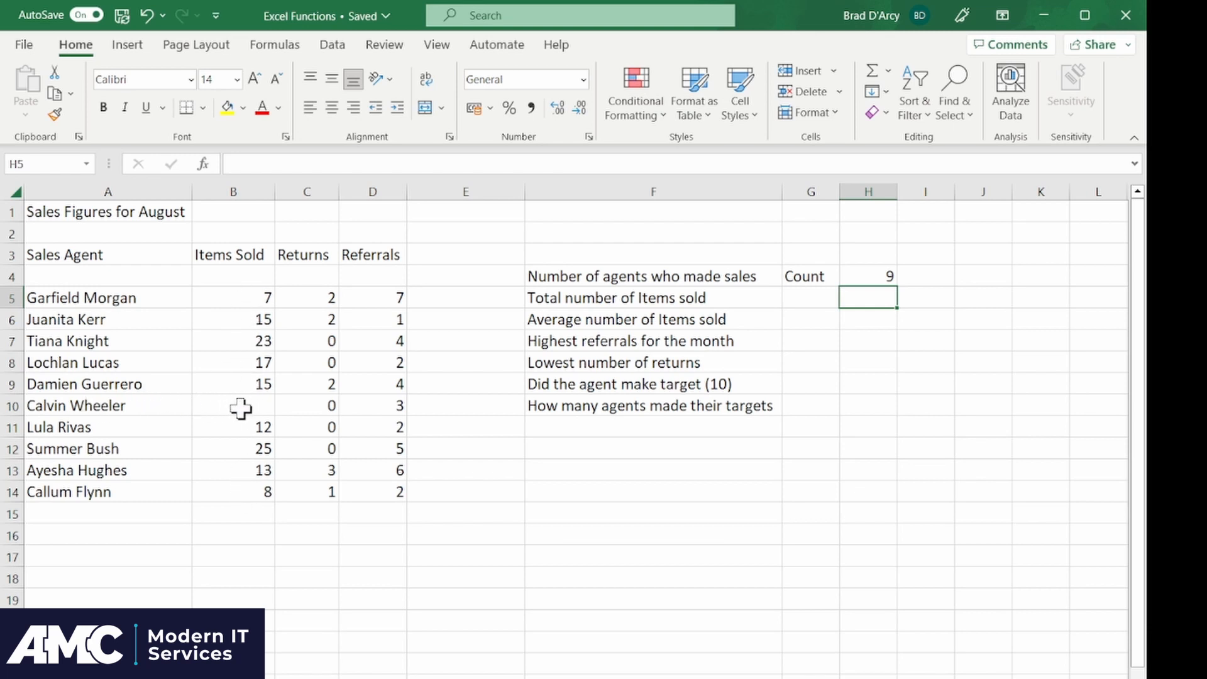
Label G5 "Sum" and total the items sold in H5 with the formula =sum(B5:B14)
left_click(809, 301)
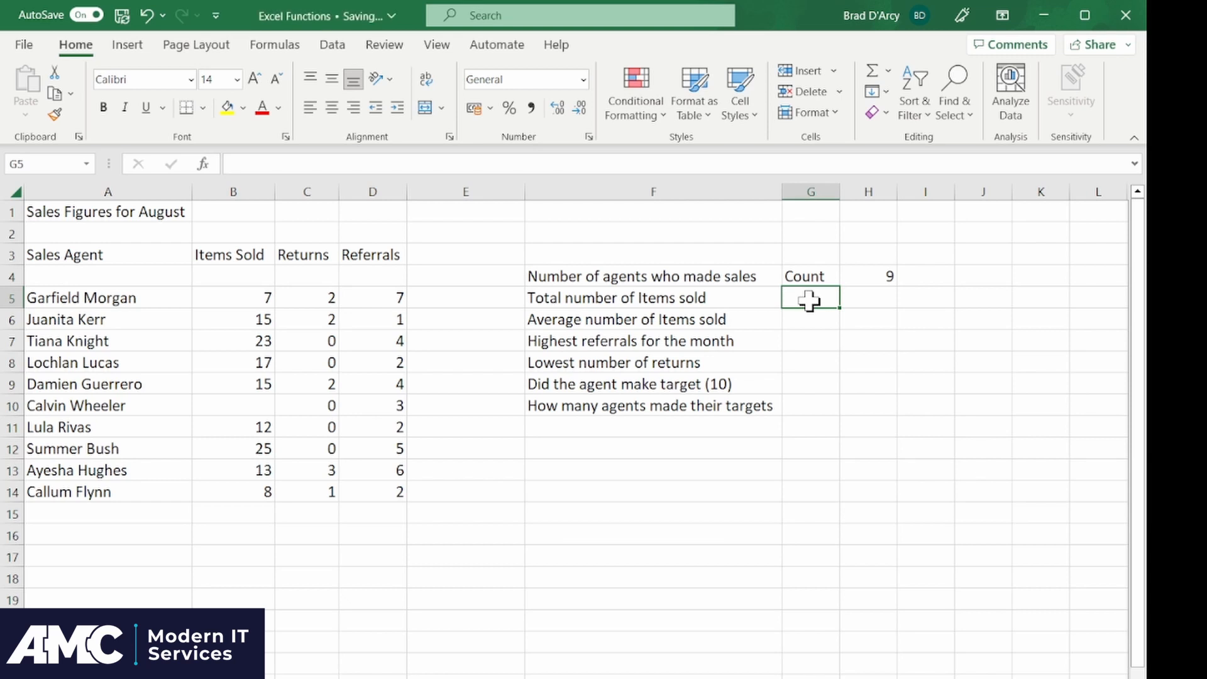
type("su")
key("BackSpace")
key("BackSpace")
type("Sum")
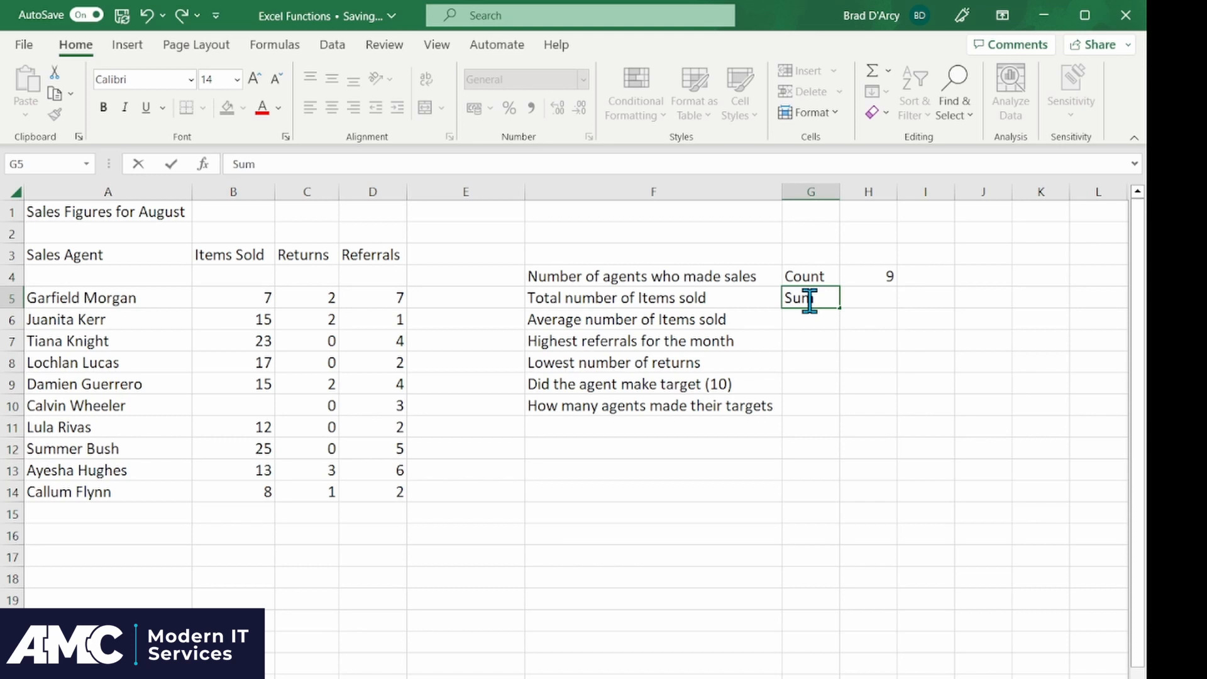
key("Tab")
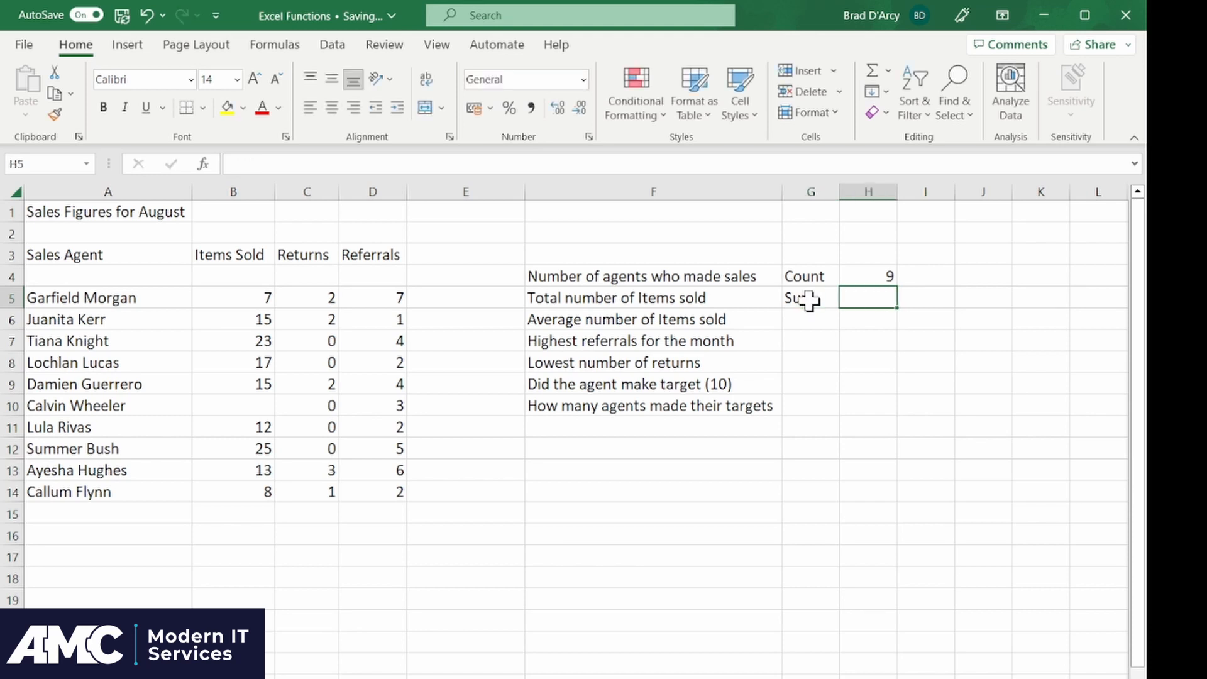
type("=")
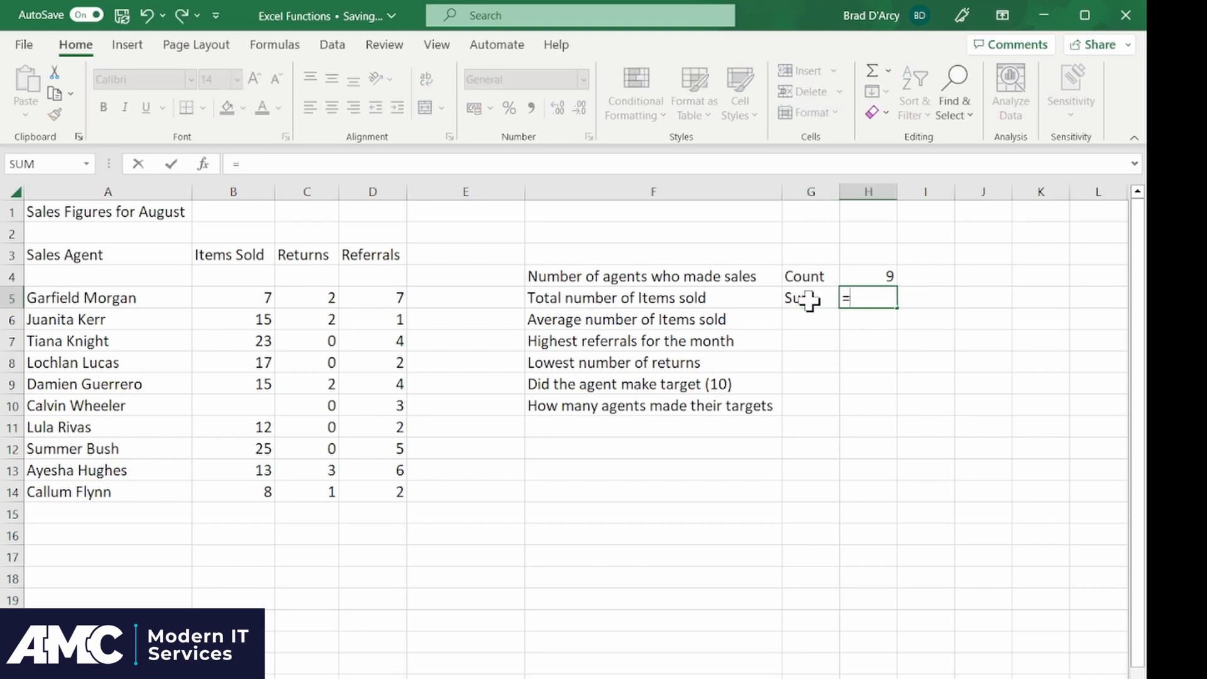
type("sum(")
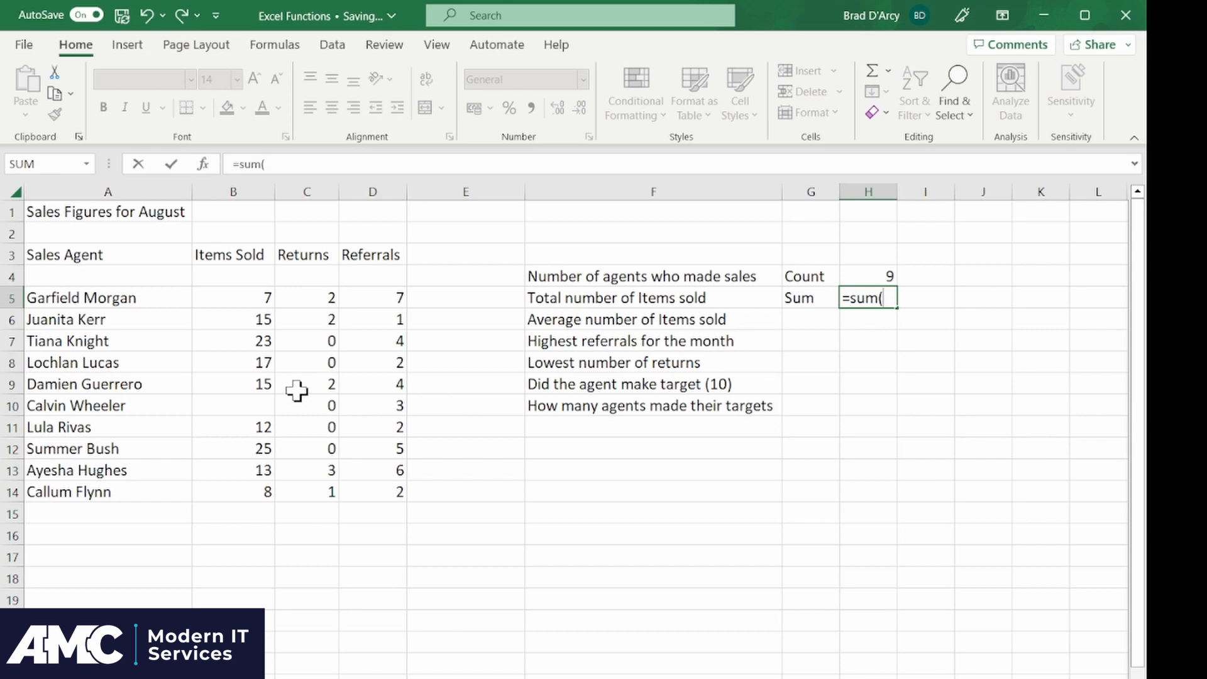
left_click_drag(243, 297, 248, 493)
type(")")
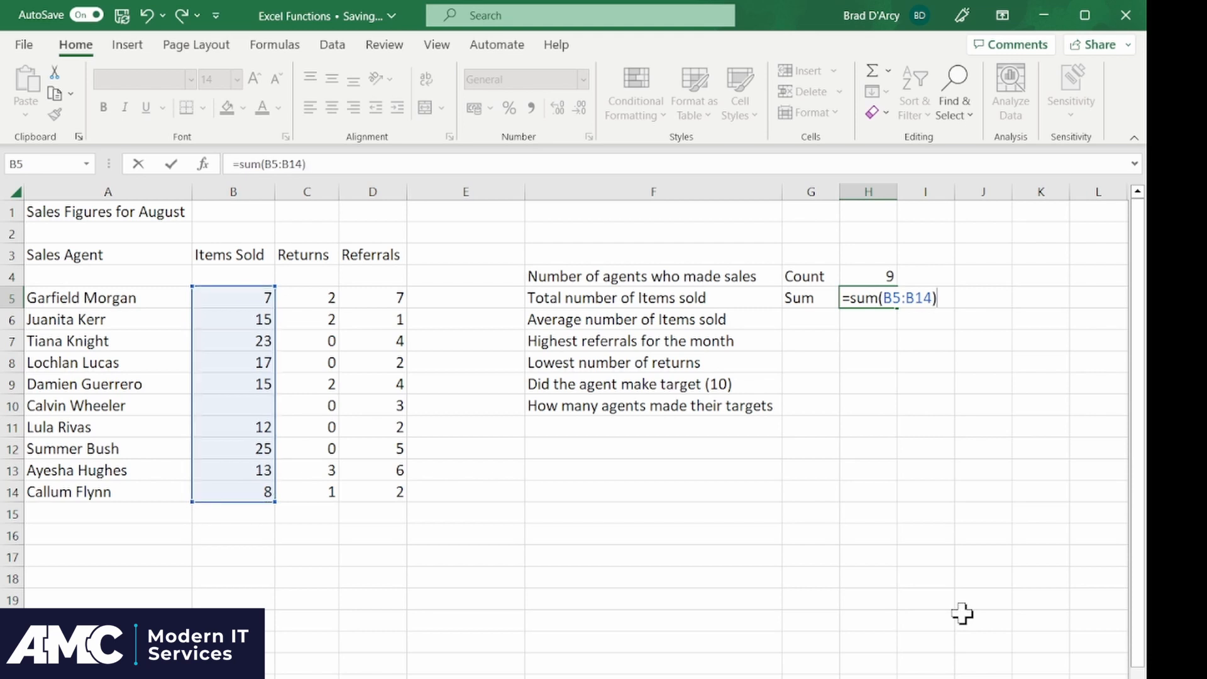
key("Return")
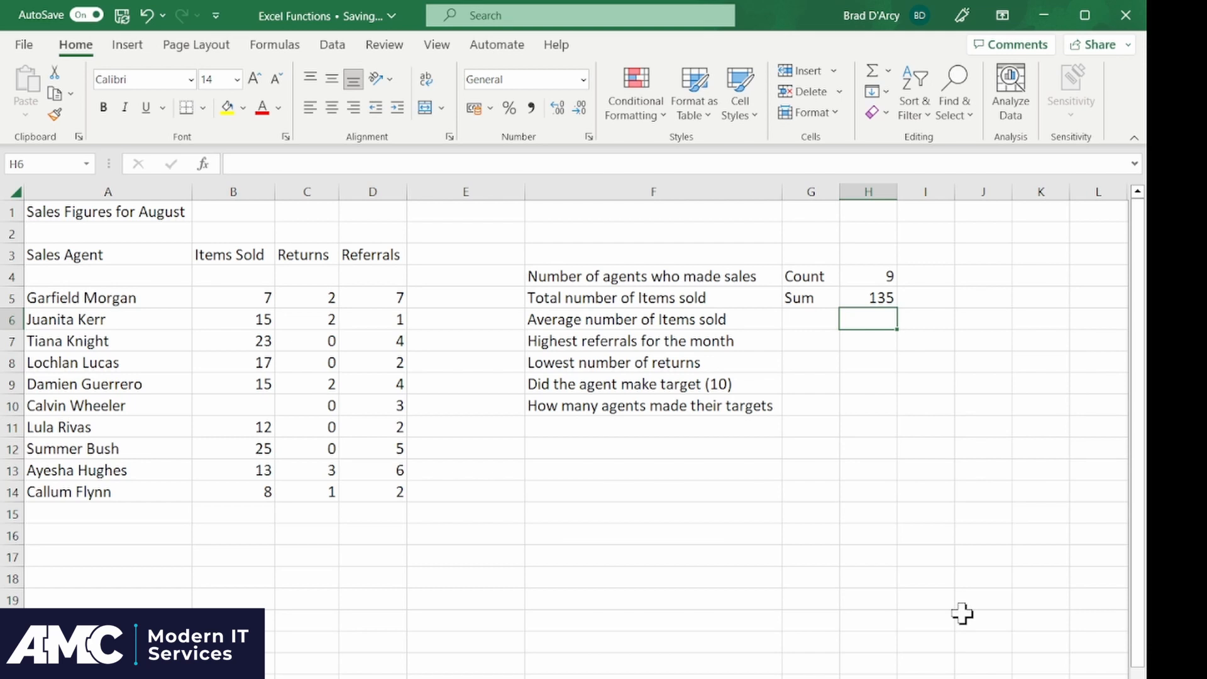
Label G6 "Average" and calculate the average items sold in H6 with the formula =average(B5:B14)
left_click(802, 328)
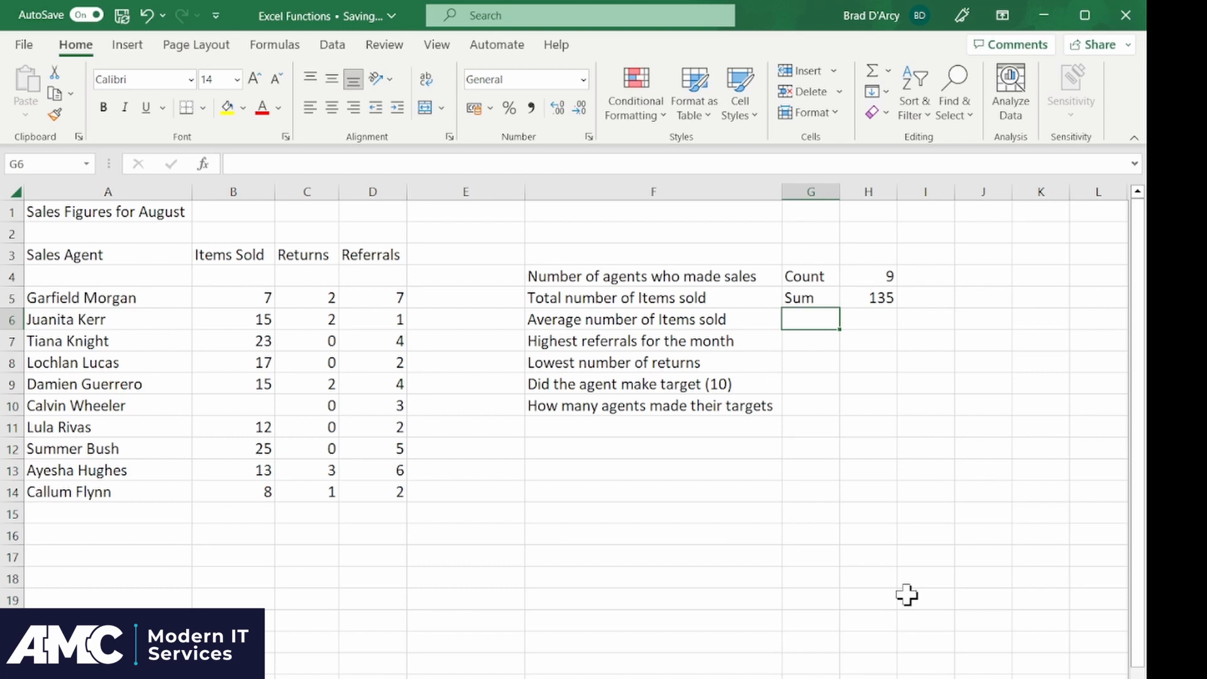
type("Average")
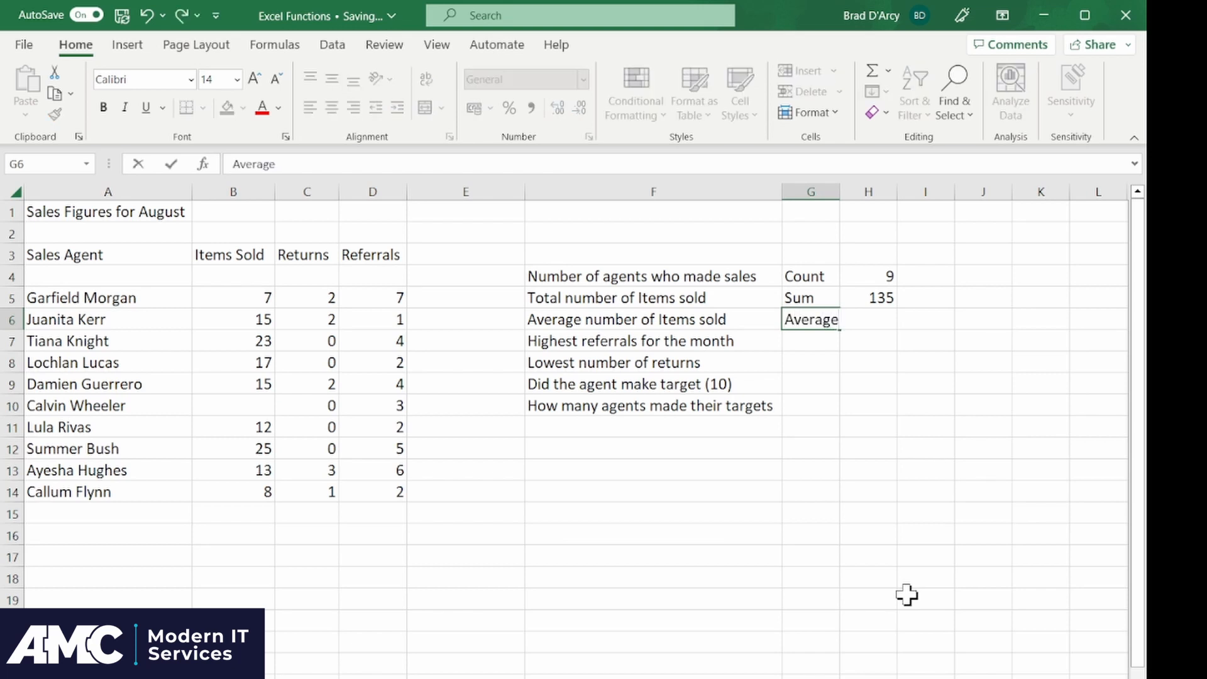
key("Tab")
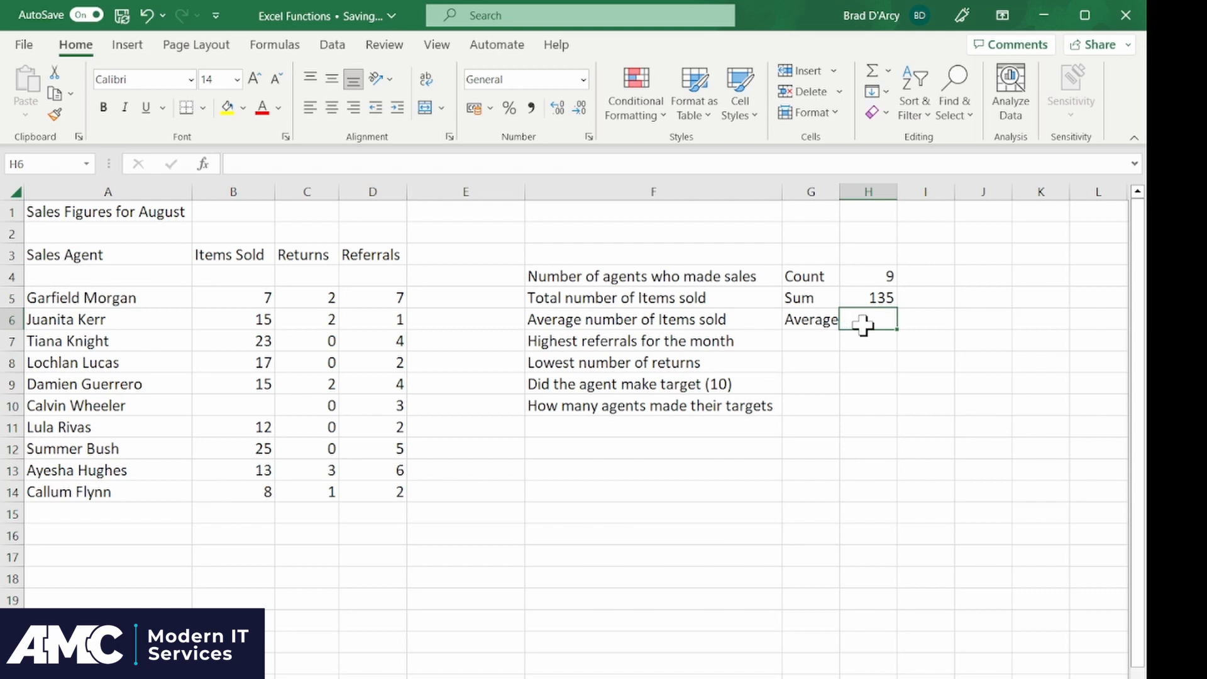
type("=avare")
key("BackSpace")
key("BackSpace")
key("BackSpace")
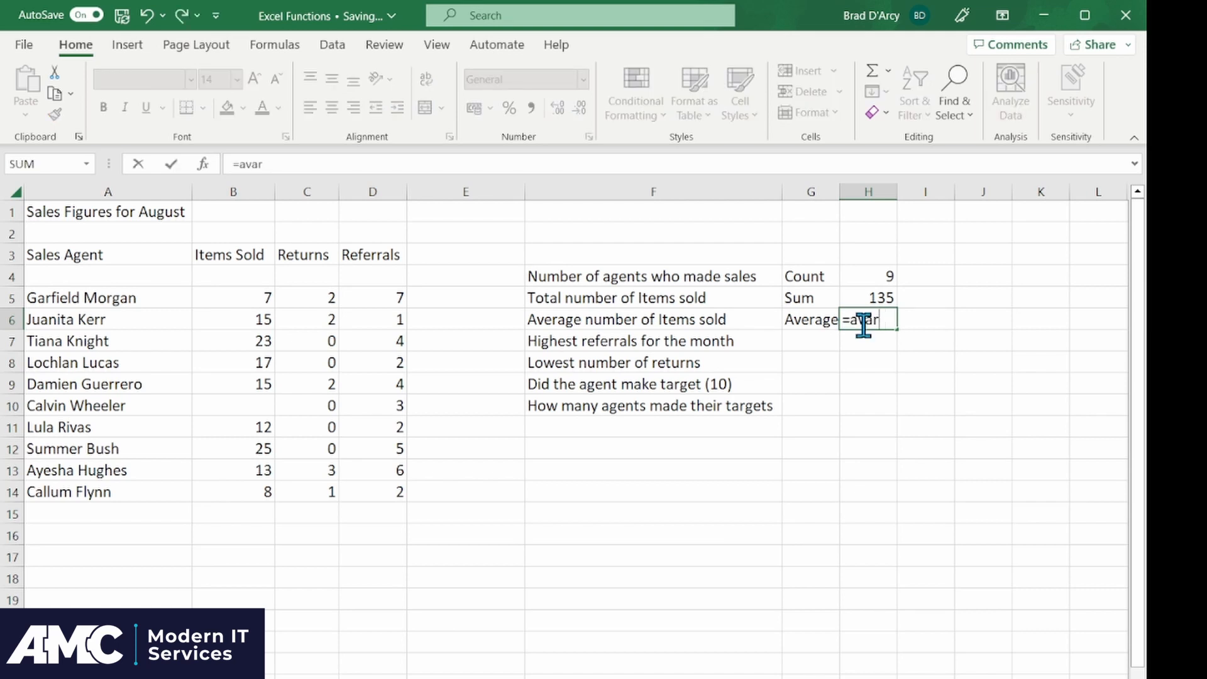
type("erage(")
left_click_drag(239, 298, 237, 494)
type(")")
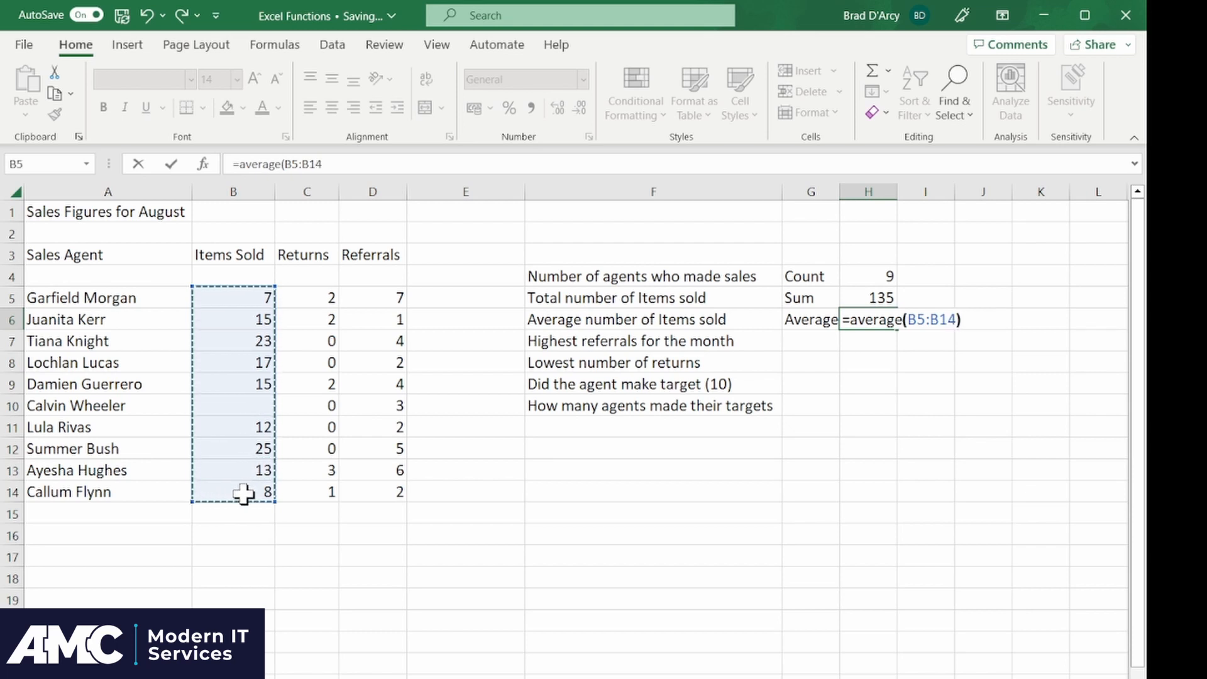
key("Return")
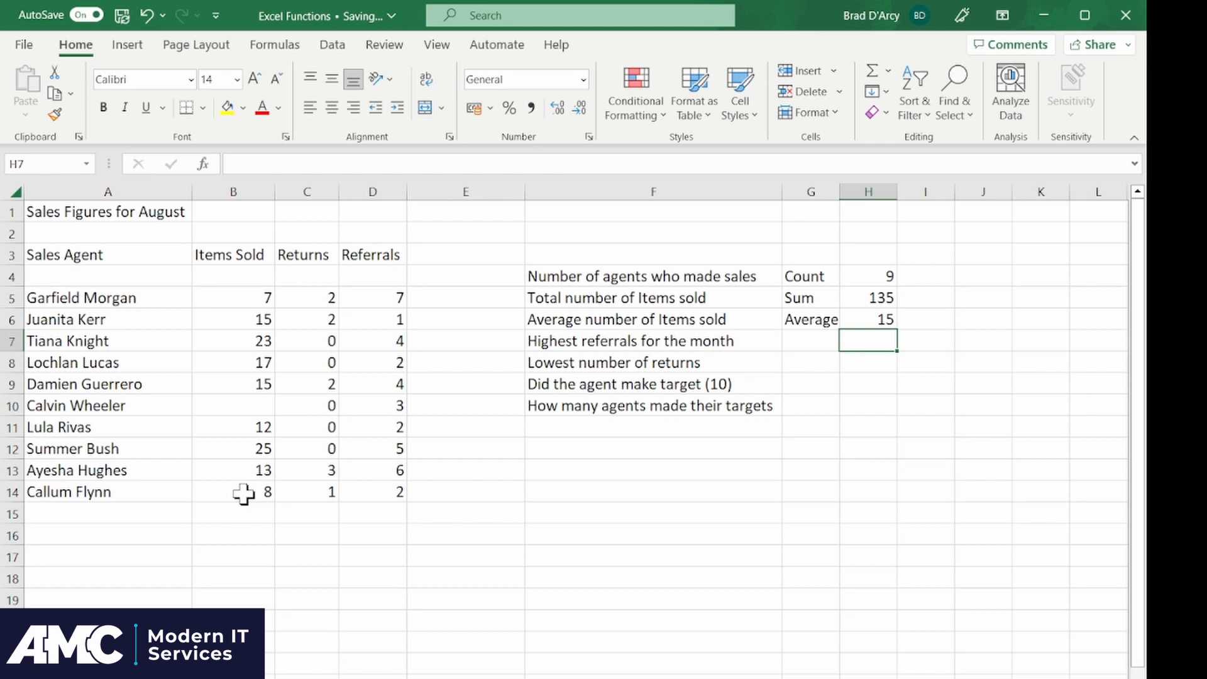
Label G7 "Max" and find the highest number of referrals in H7 with the formula =max(D5:D14)
key("Left")
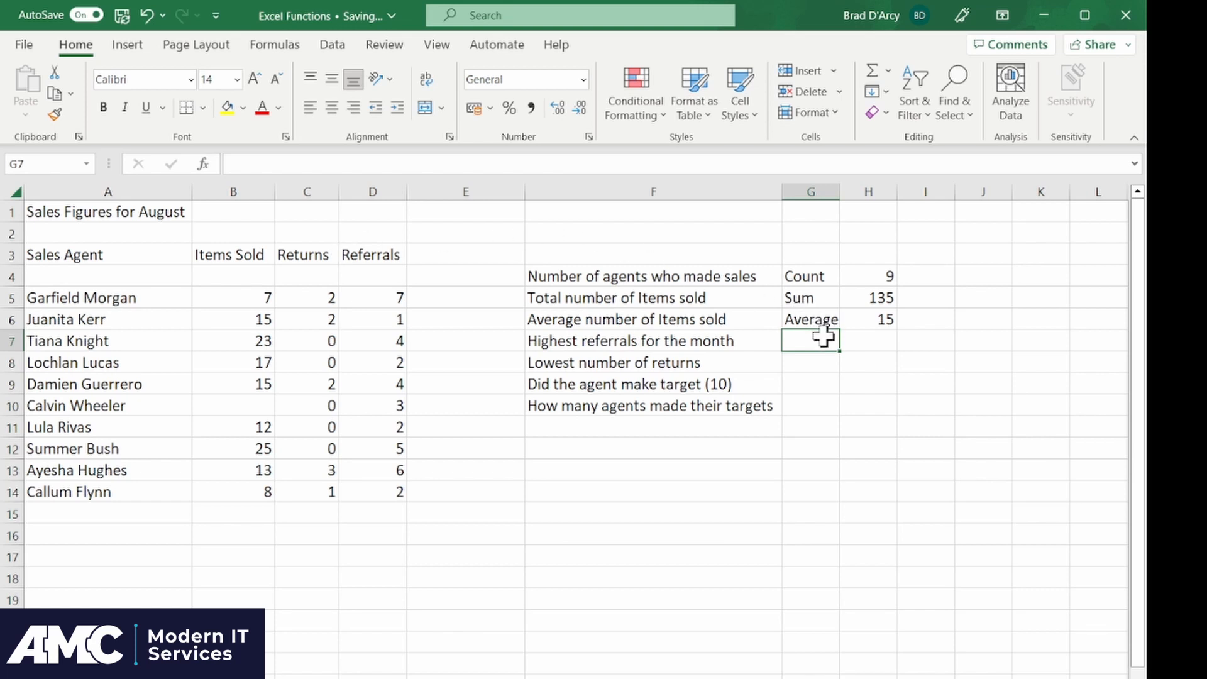
type("Max")
key("Tab")
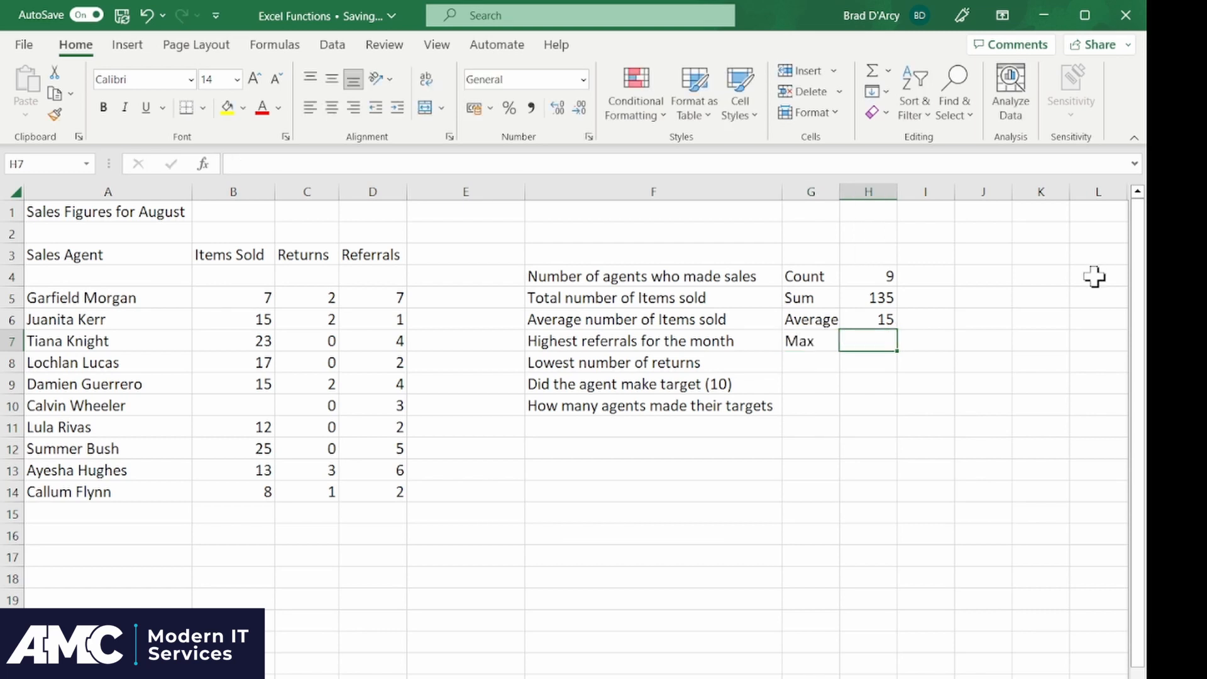
type("=")
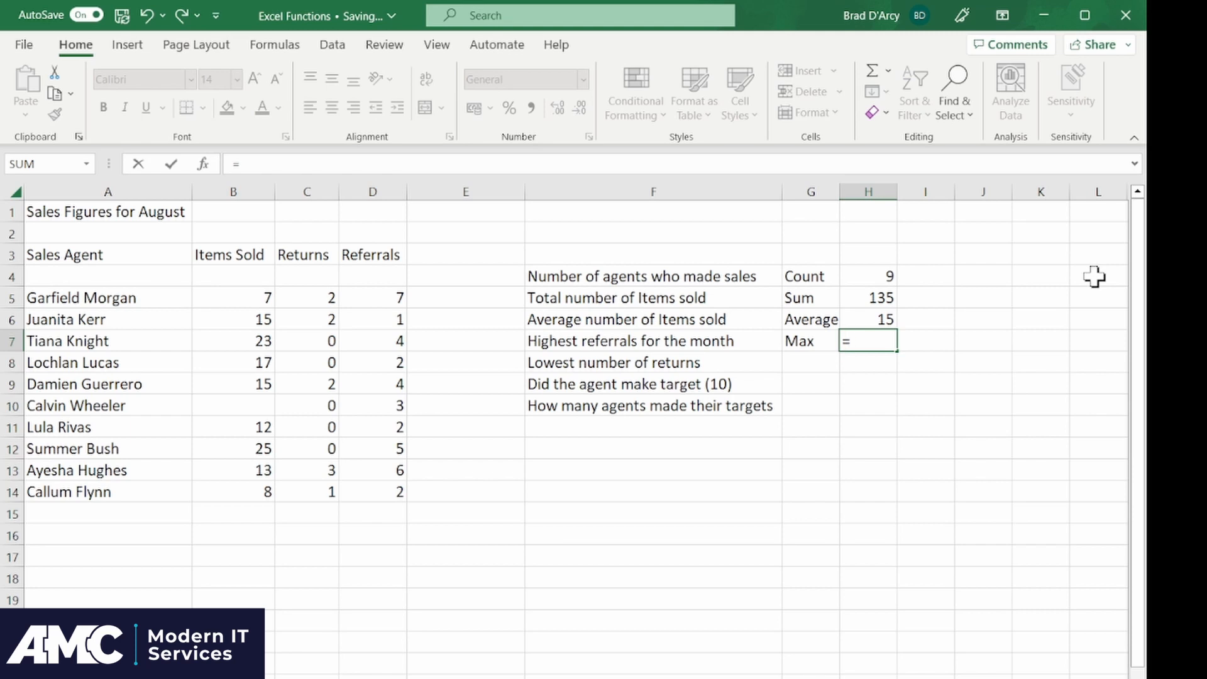
type("max(")
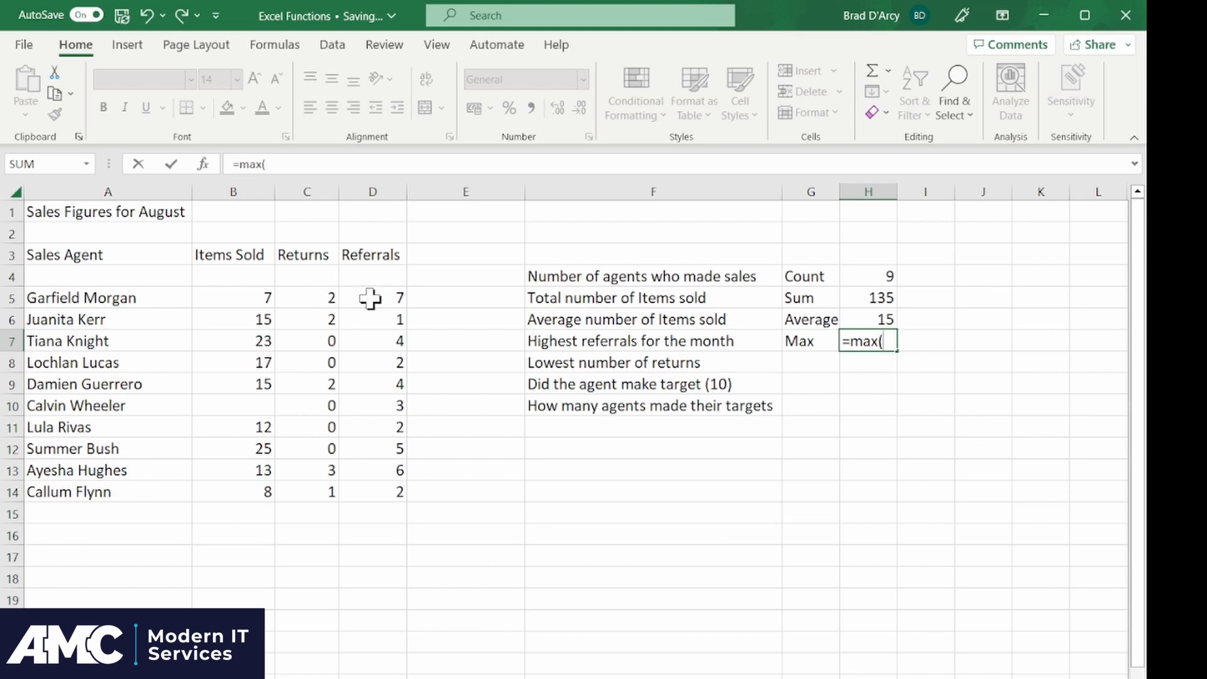
left_click_drag(377, 300, 384, 500)
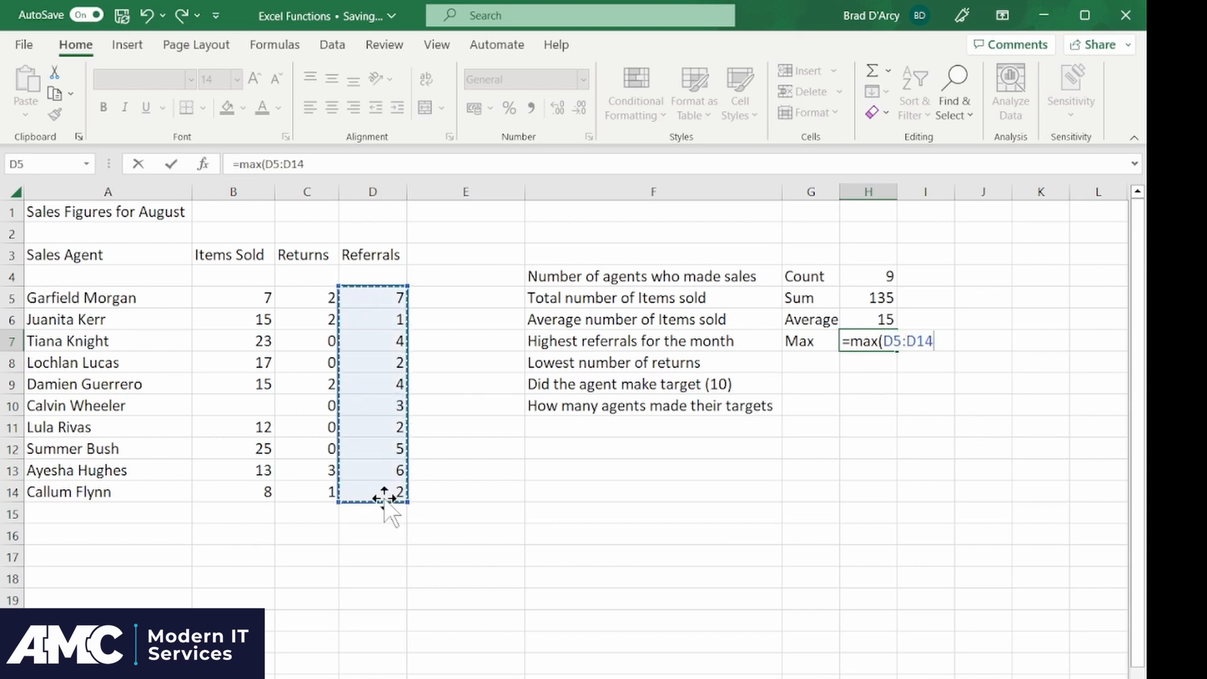
type(")")
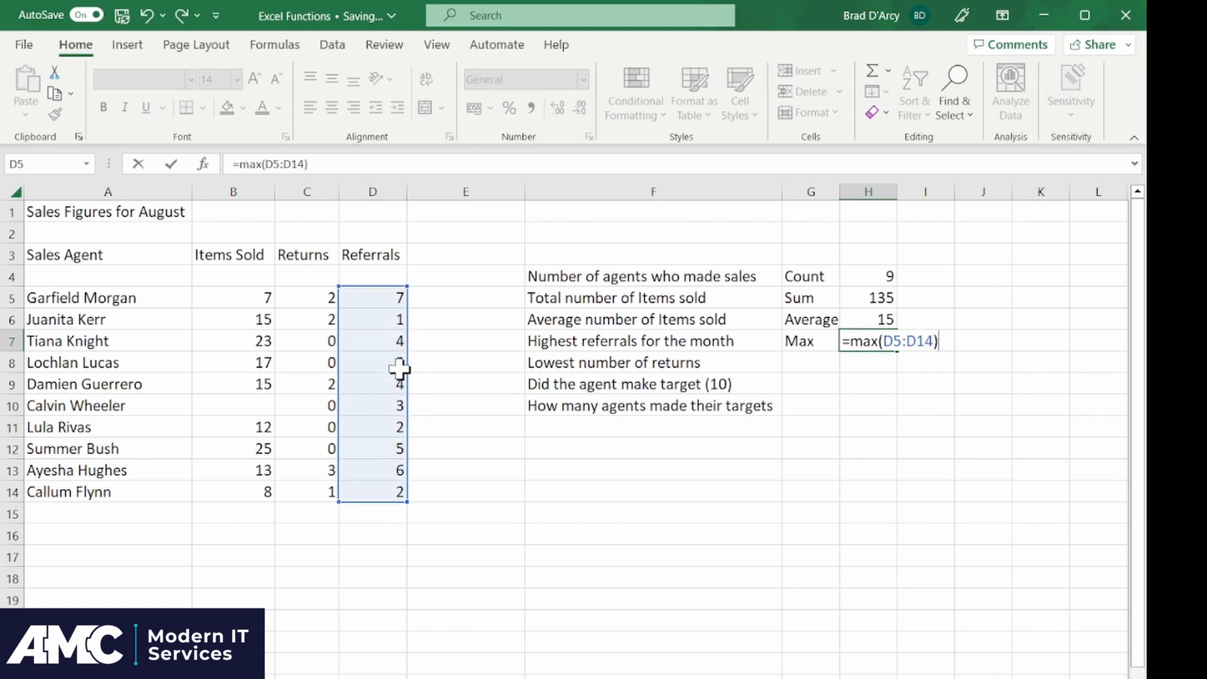
key("Return")
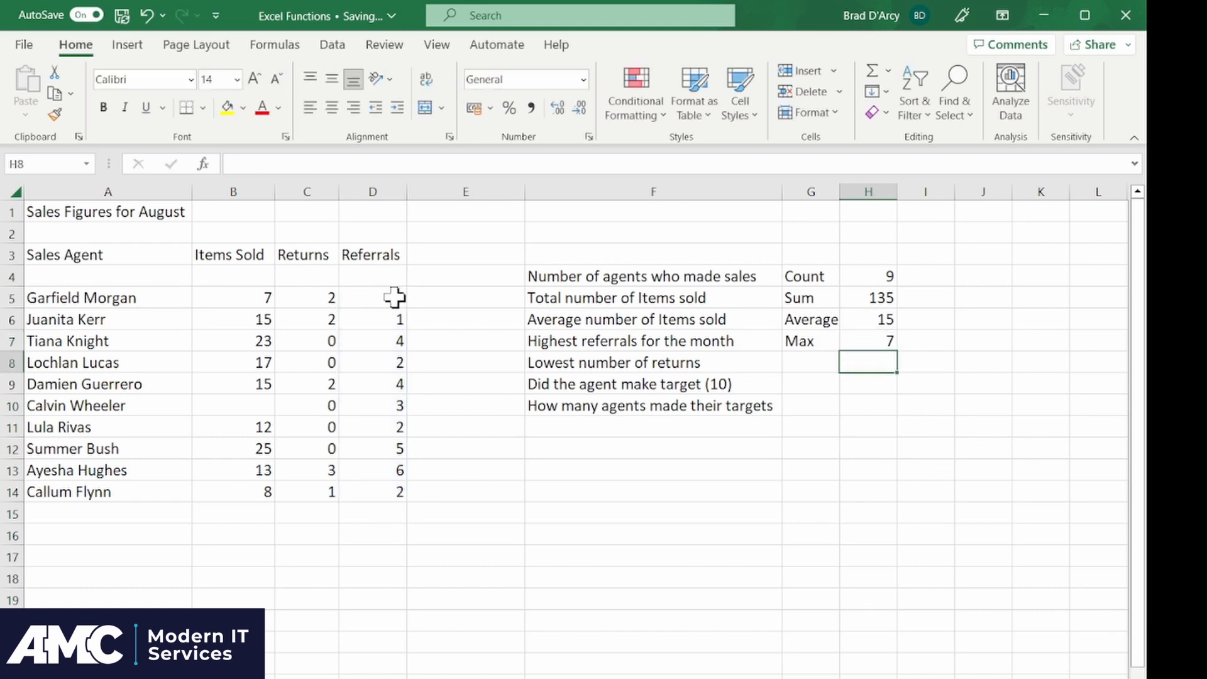
Label G8 "Min" and find the lowest number of returns in H8 with the formula =min(C5:C14)
left_click(808, 360)
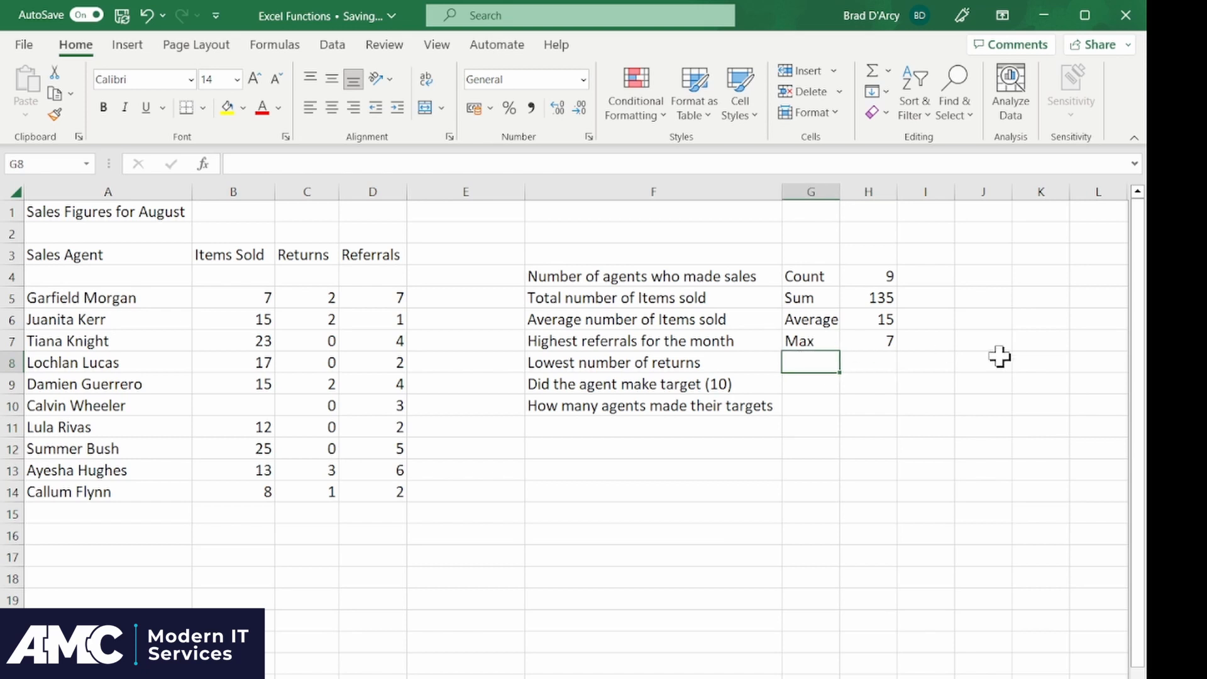
type("Min")
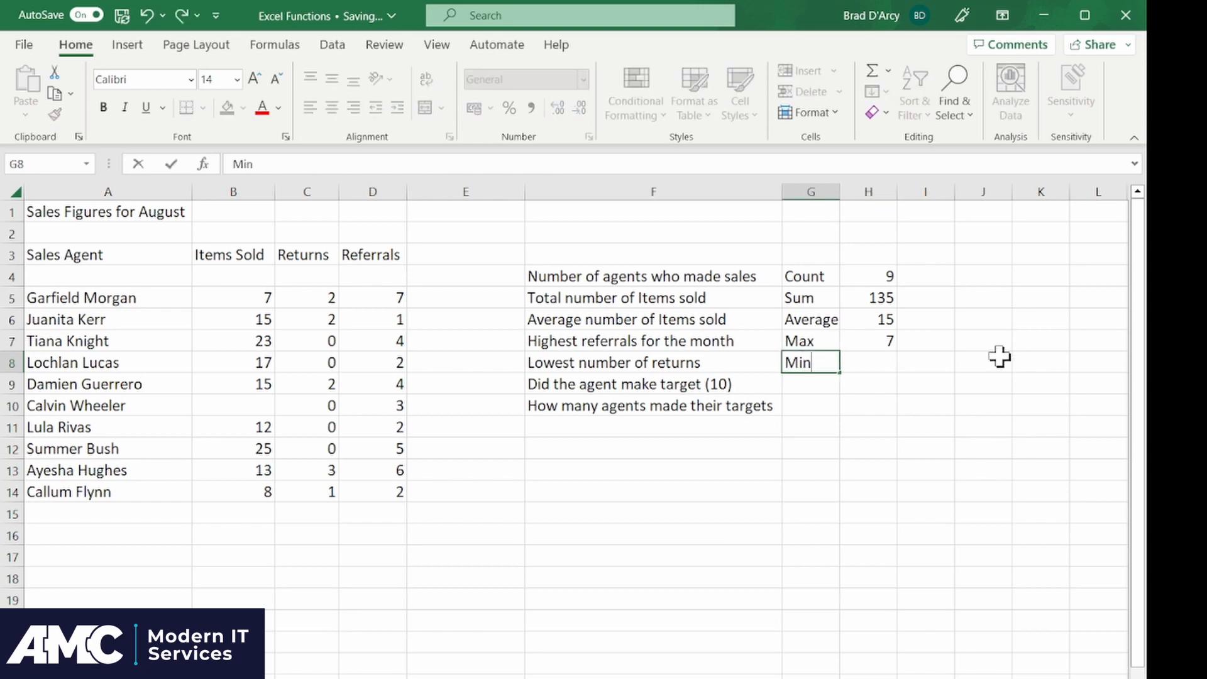
key("Tab")
type("=")
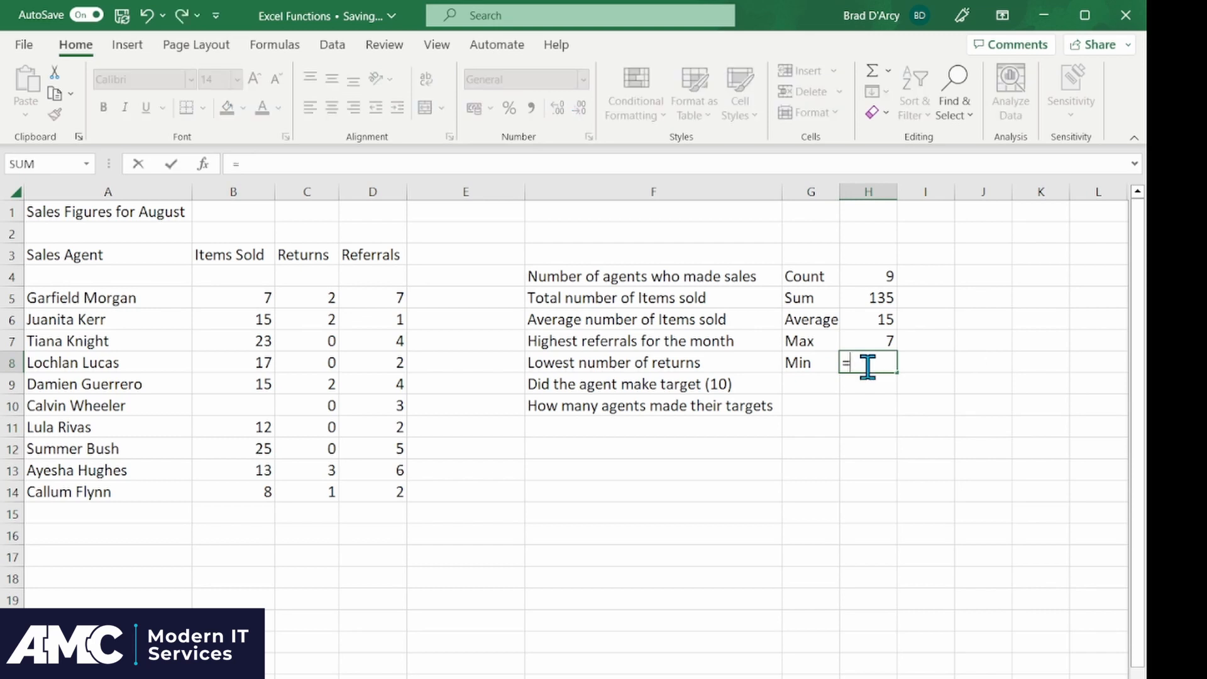
type("min(")
left_click_drag(315, 294, 323, 494)
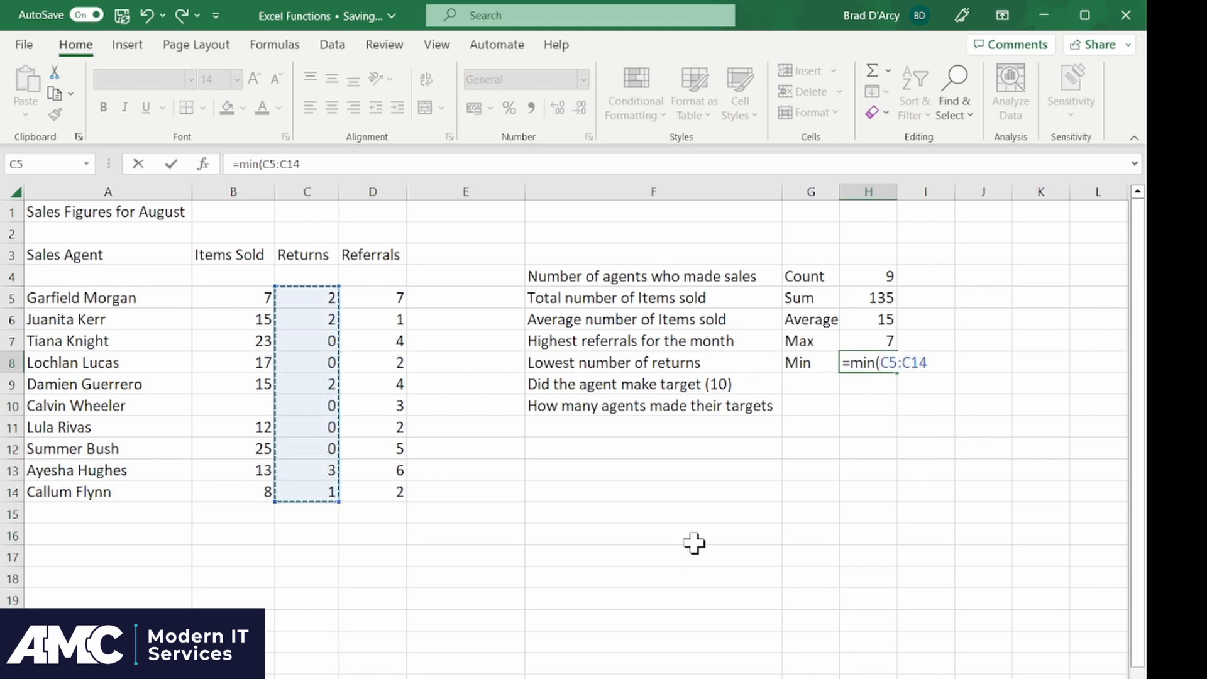
type(")")
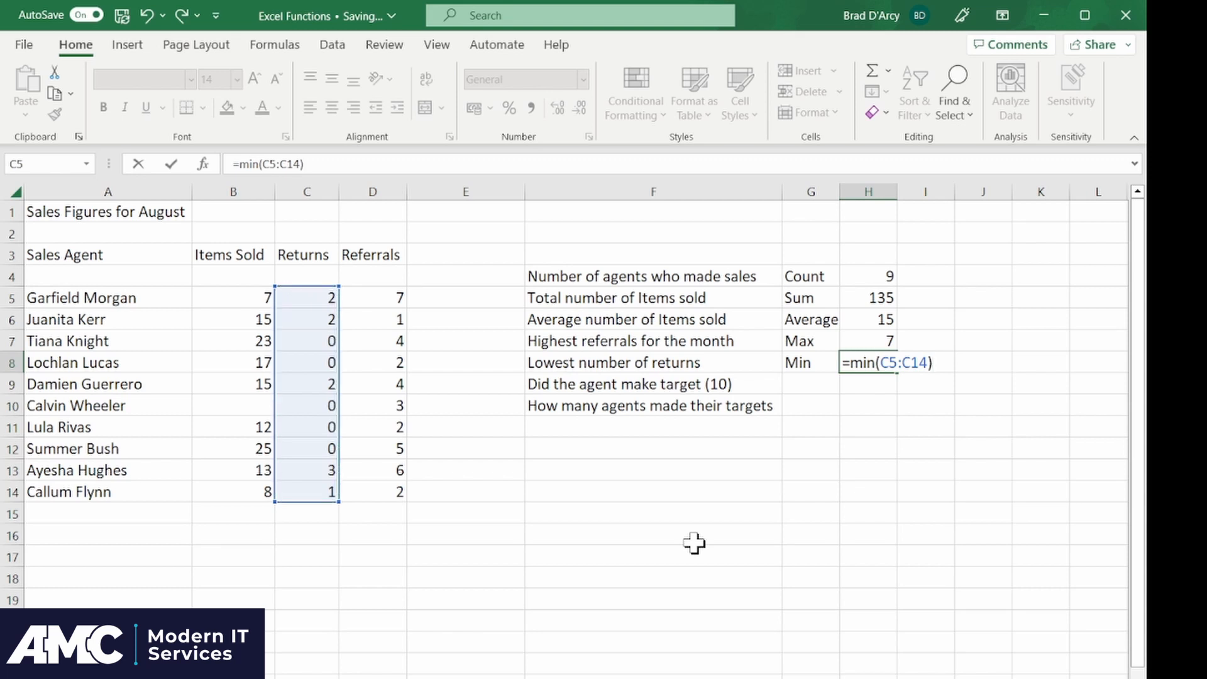
key("Return")
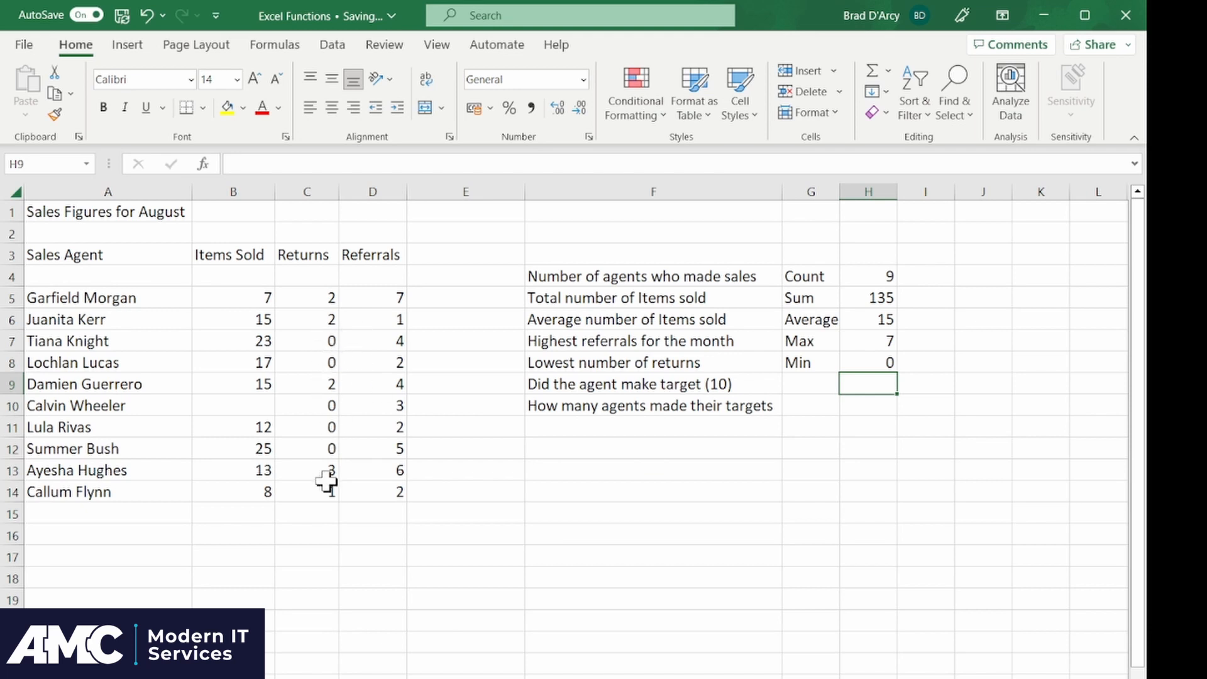
Label G9 "IF" and enter the column heading "Made Target" in E3
key("Left")
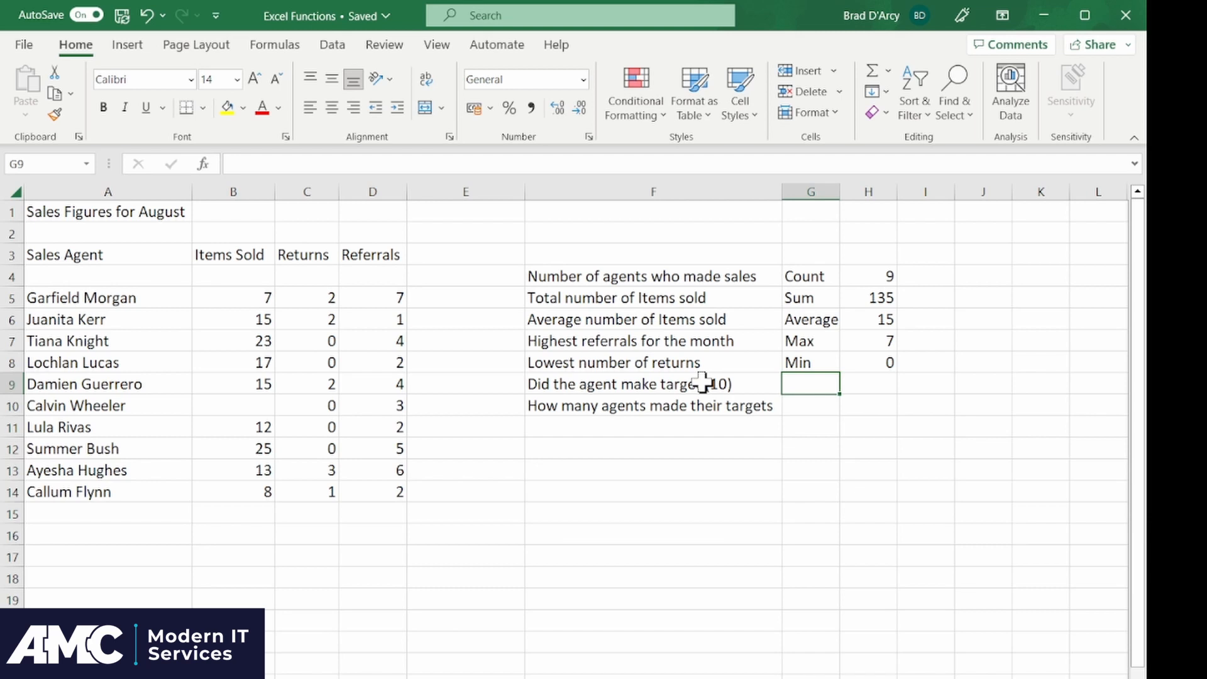
type("if")
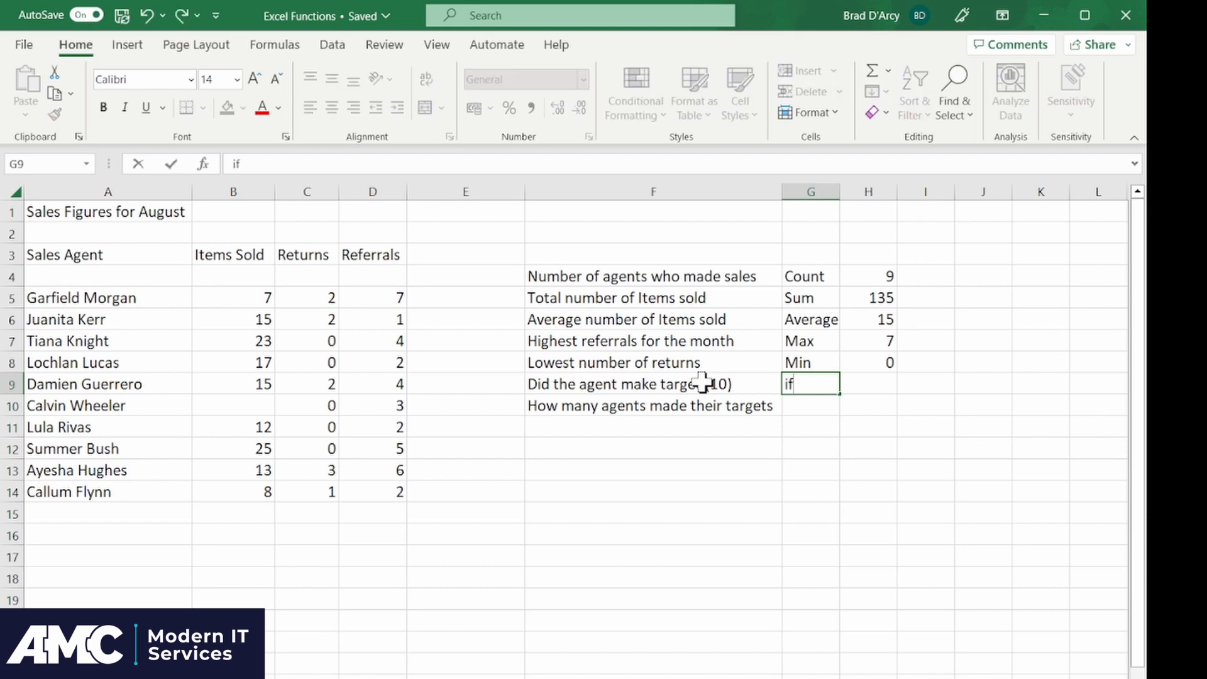
key("BackSpace")
key("BackSpace")
type("IF")
left_click(871, 391)
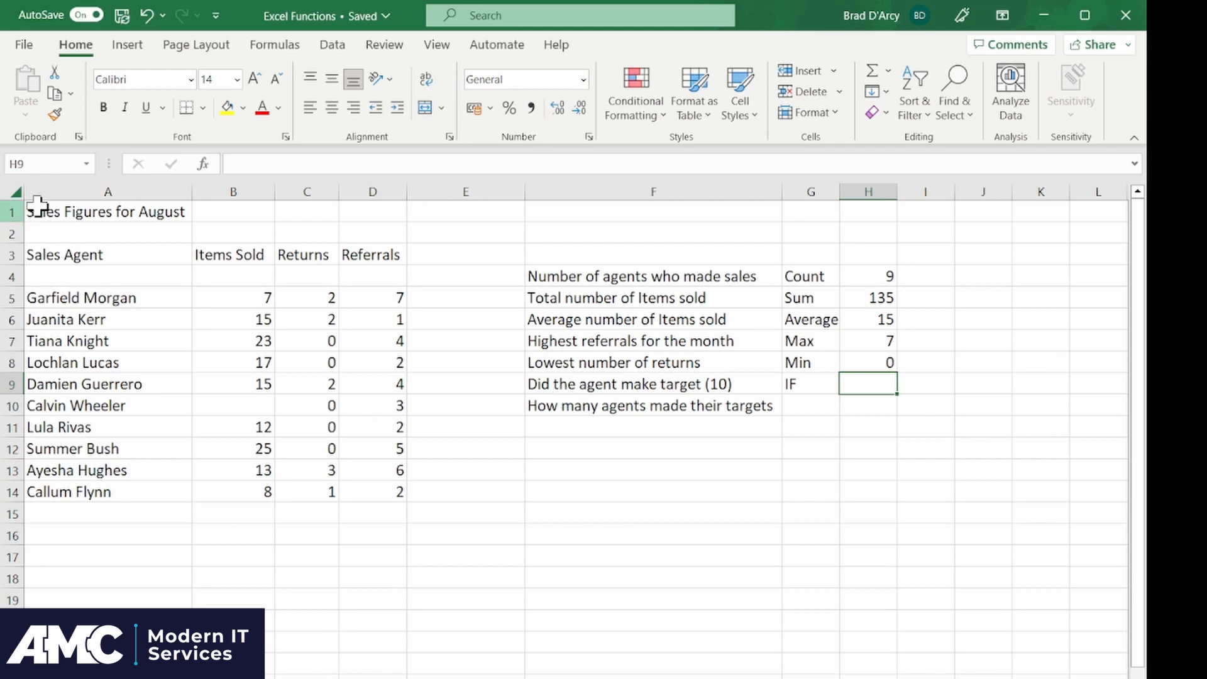
left_click(443, 253)
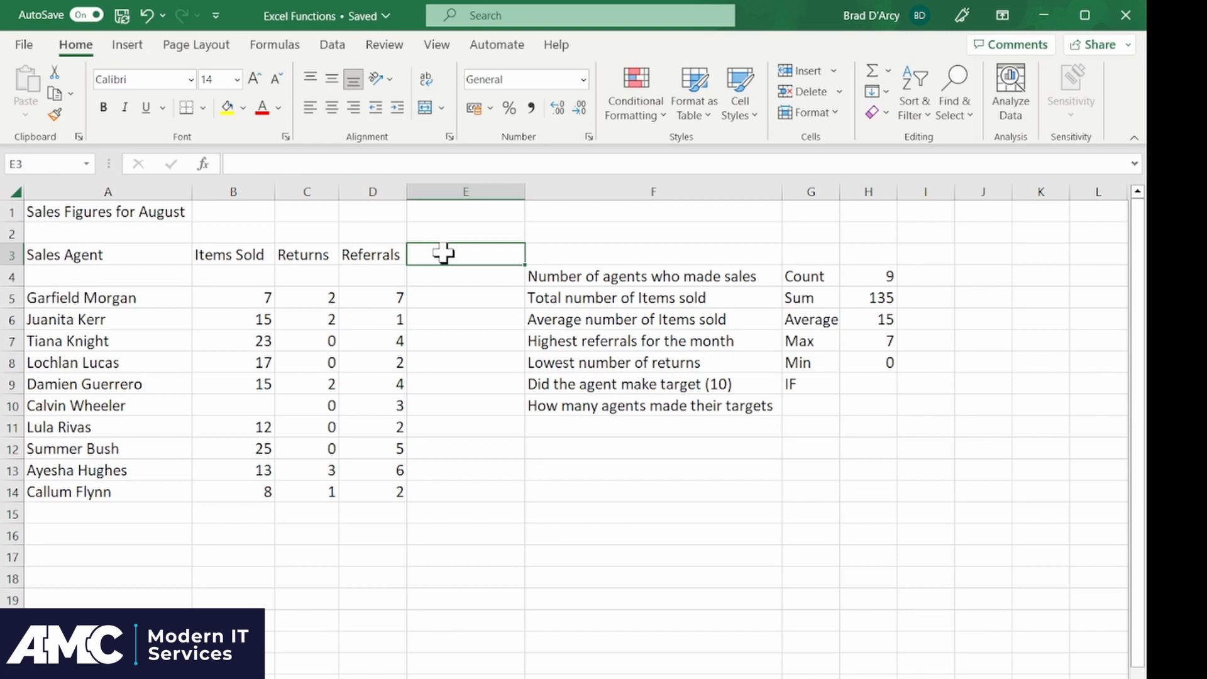
type("Made")
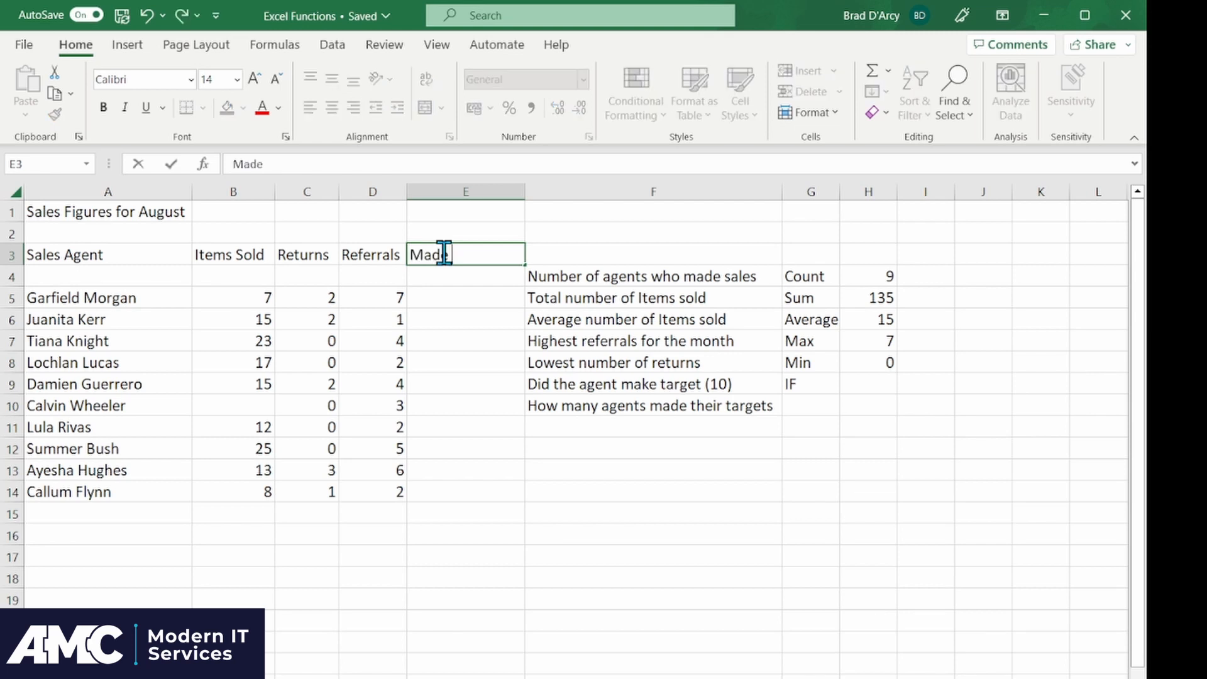
type(" Target")
Test whether the first agent sold more than 10 items in E5 with the formula =if(B5>10;"Yes";"No")
left_click(509, 302)
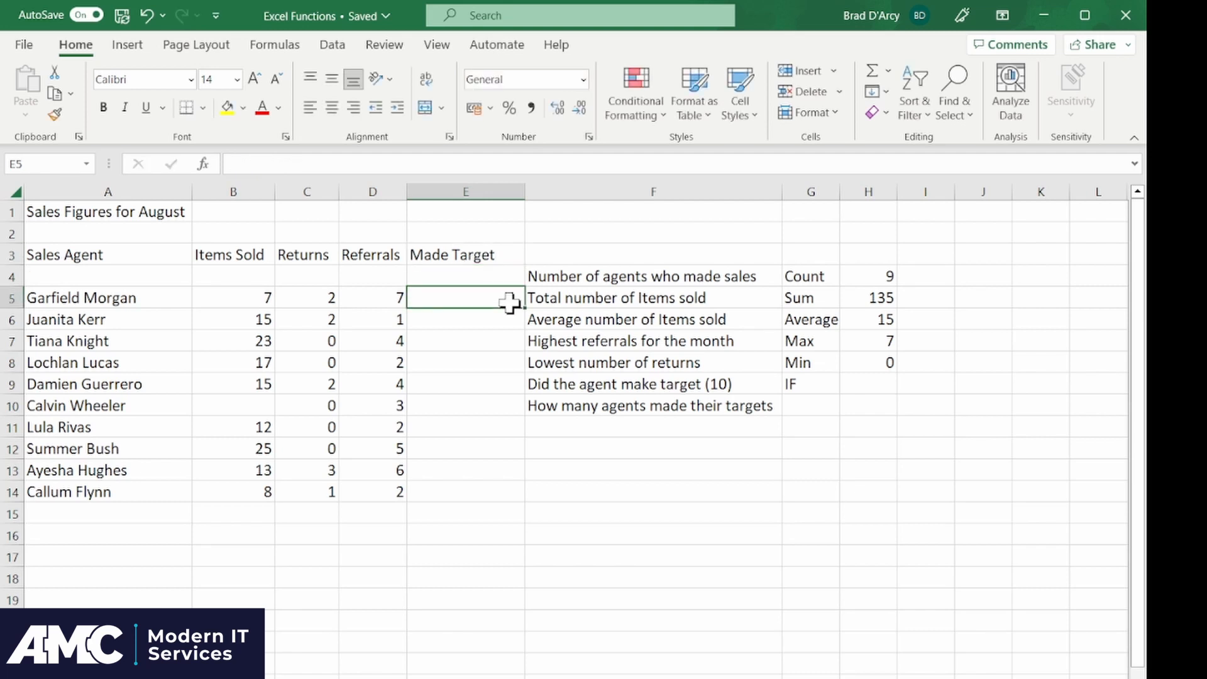
type("=")
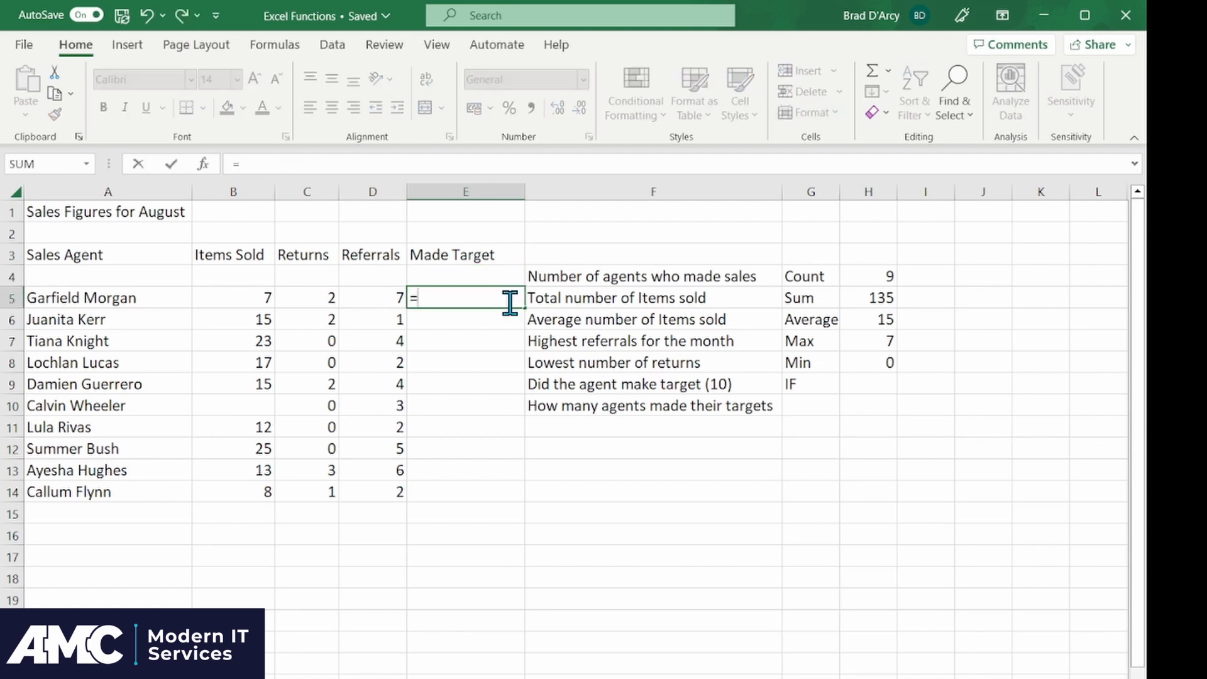
type("if(")
left_click(258, 297)
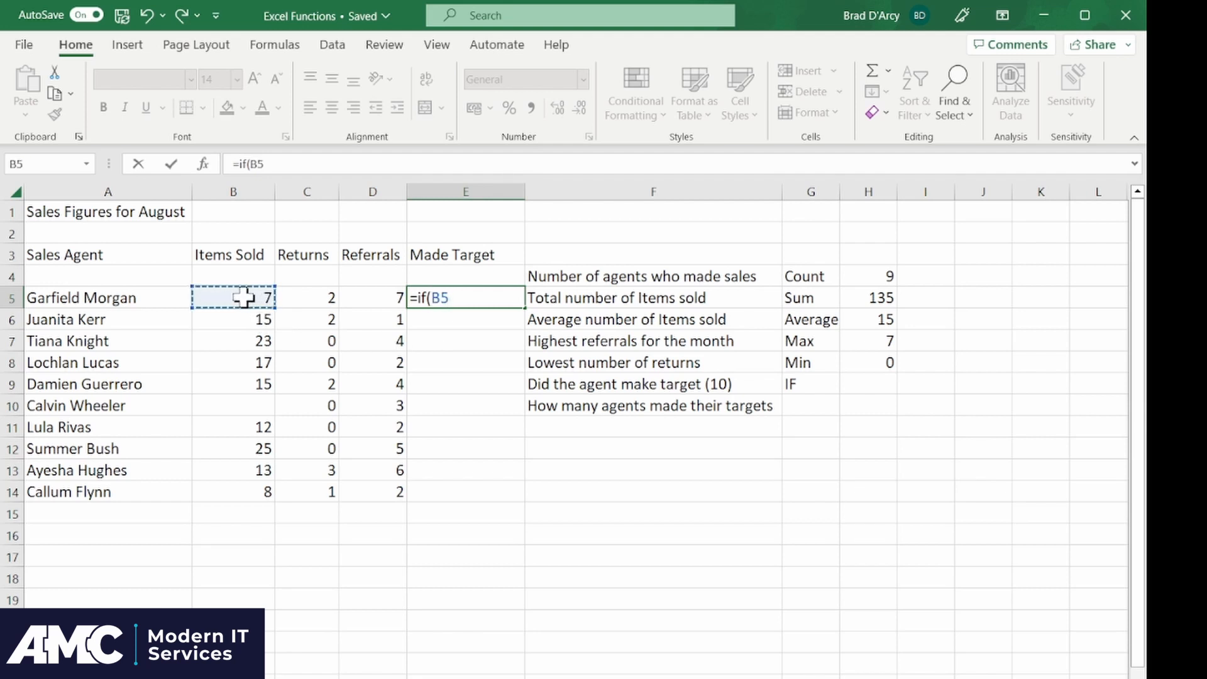
type(">10;")
type("\"")
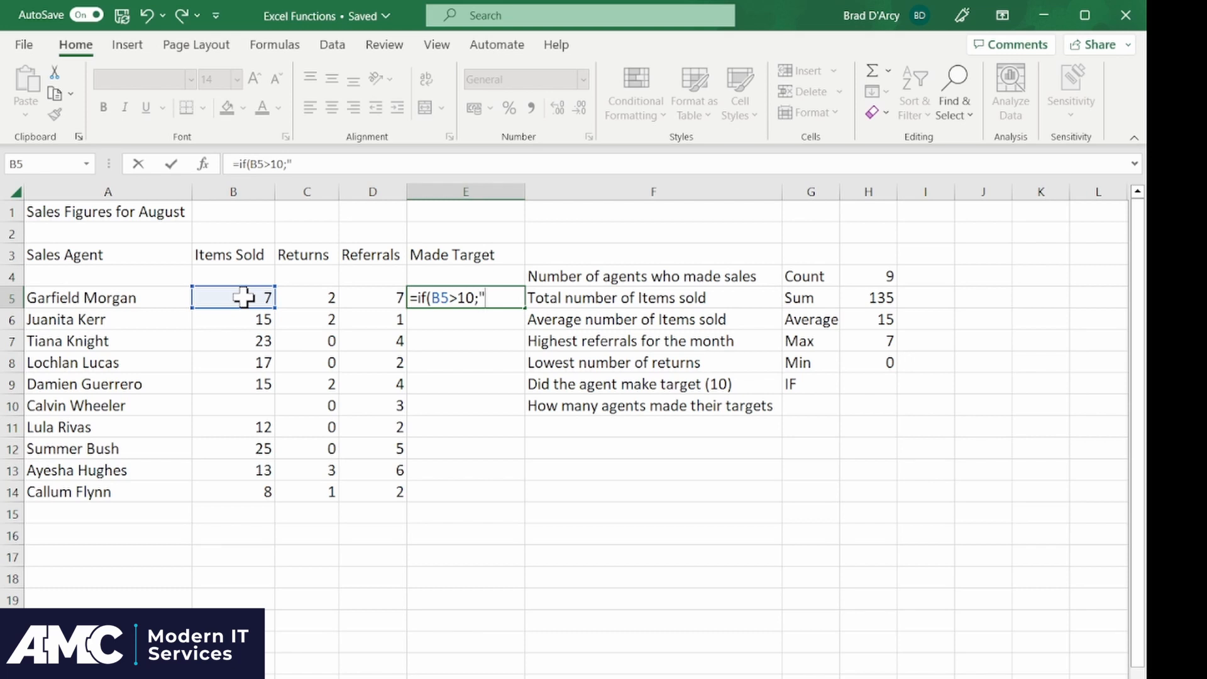
type("Yes\";\"N")
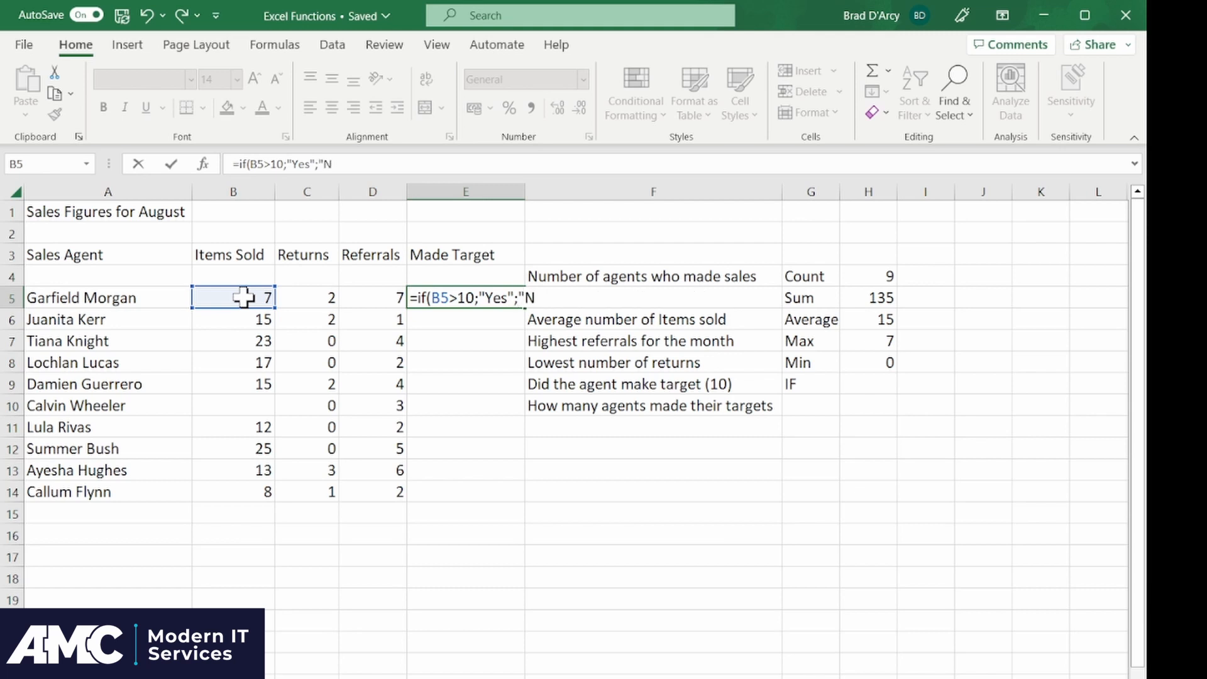
type("o\")")
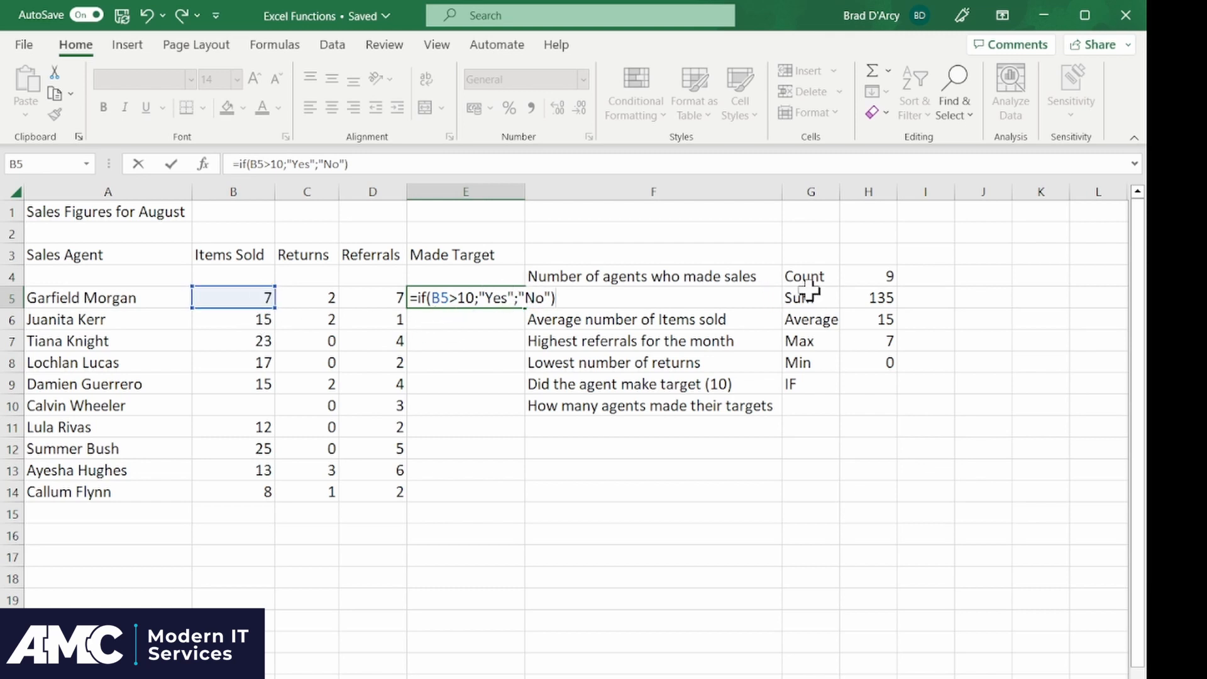
key("Return")
Fill the IF formula from E5 down through E14 for the remaining sales agents
left_click(463, 296)
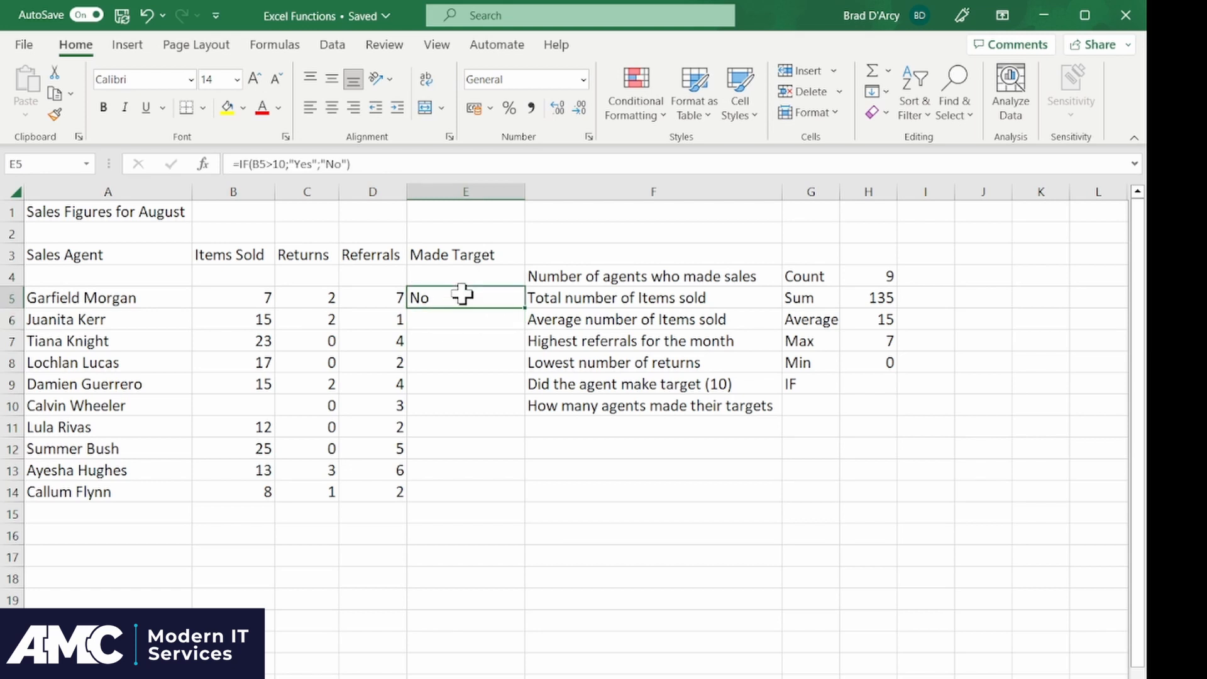
left_click(255, 294)
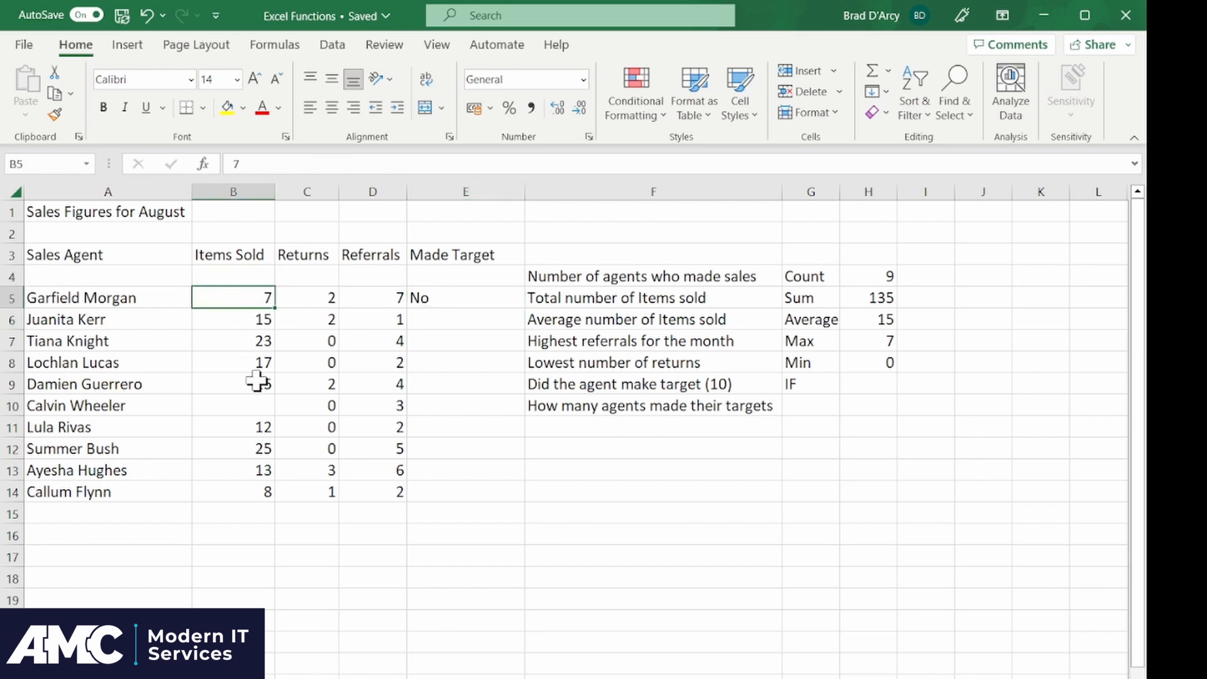
left_click(443, 301)
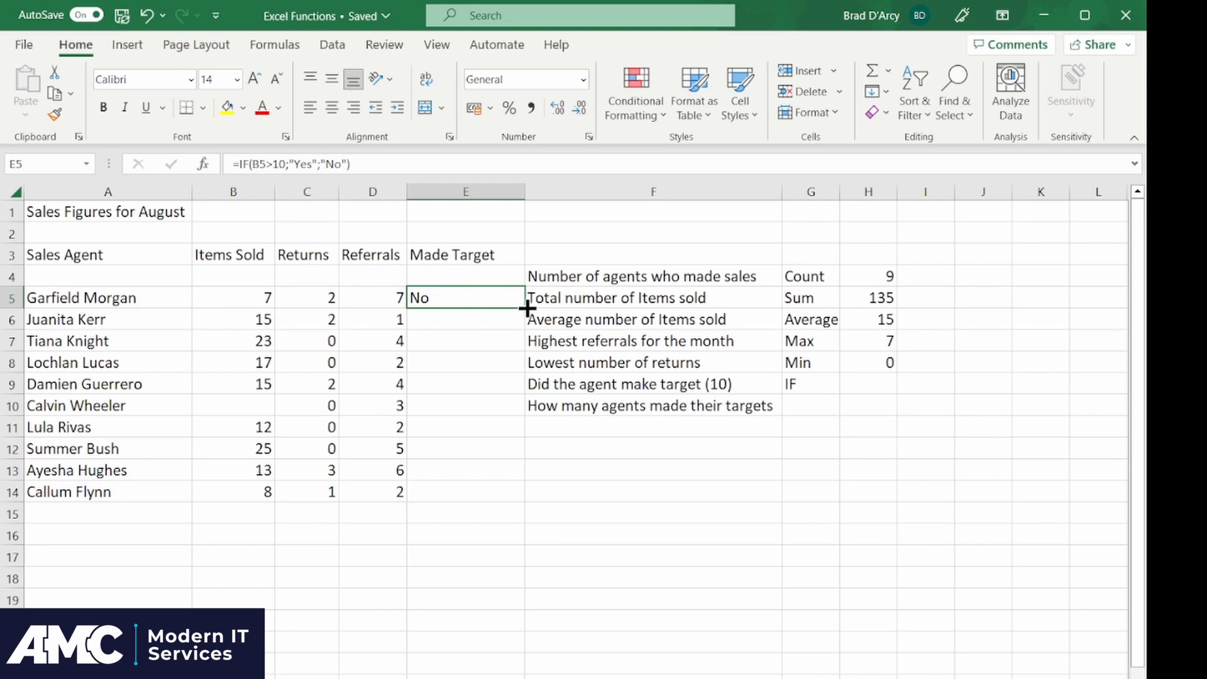
left_click_drag(527, 308, 527, 500)
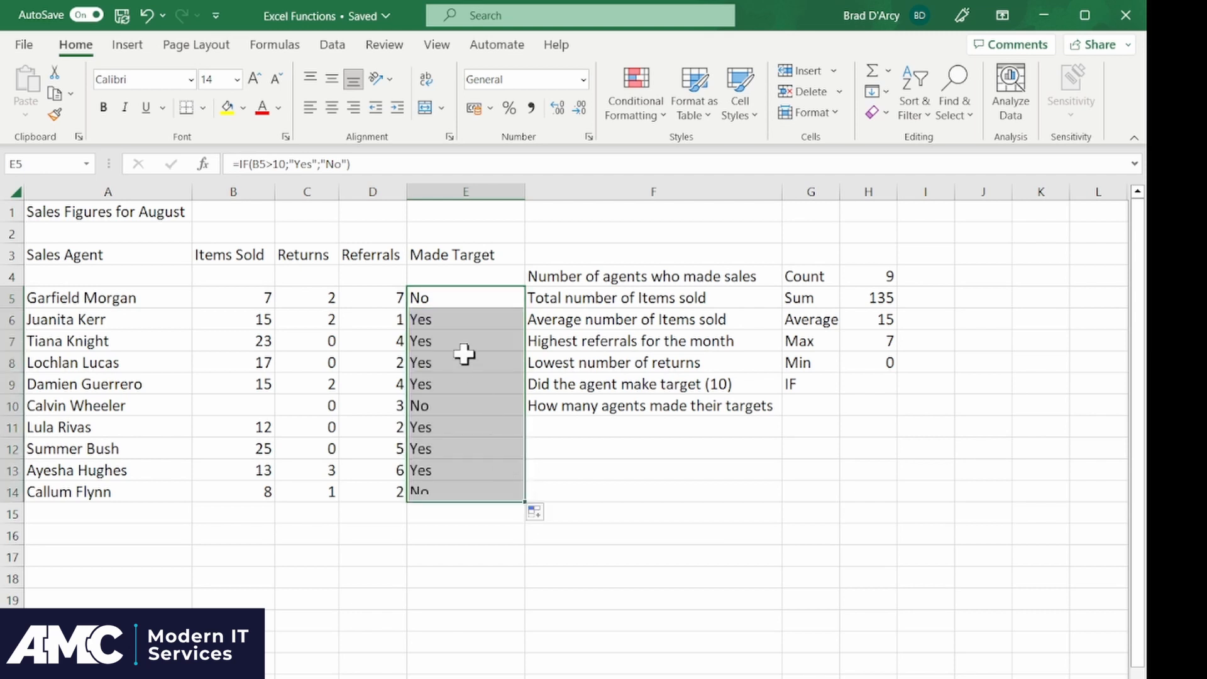
Examine the filled formulas in the Made Target column to check which Items Sold cell each one references
left_click(440, 319)
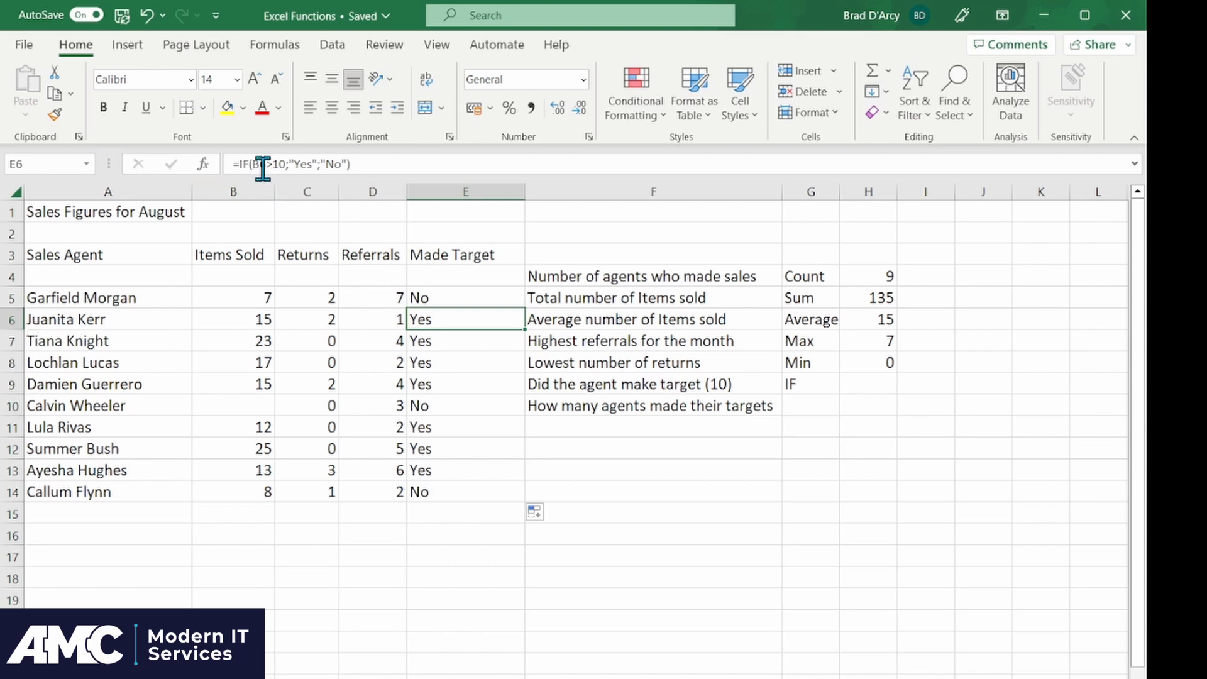
left_click(457, 342)
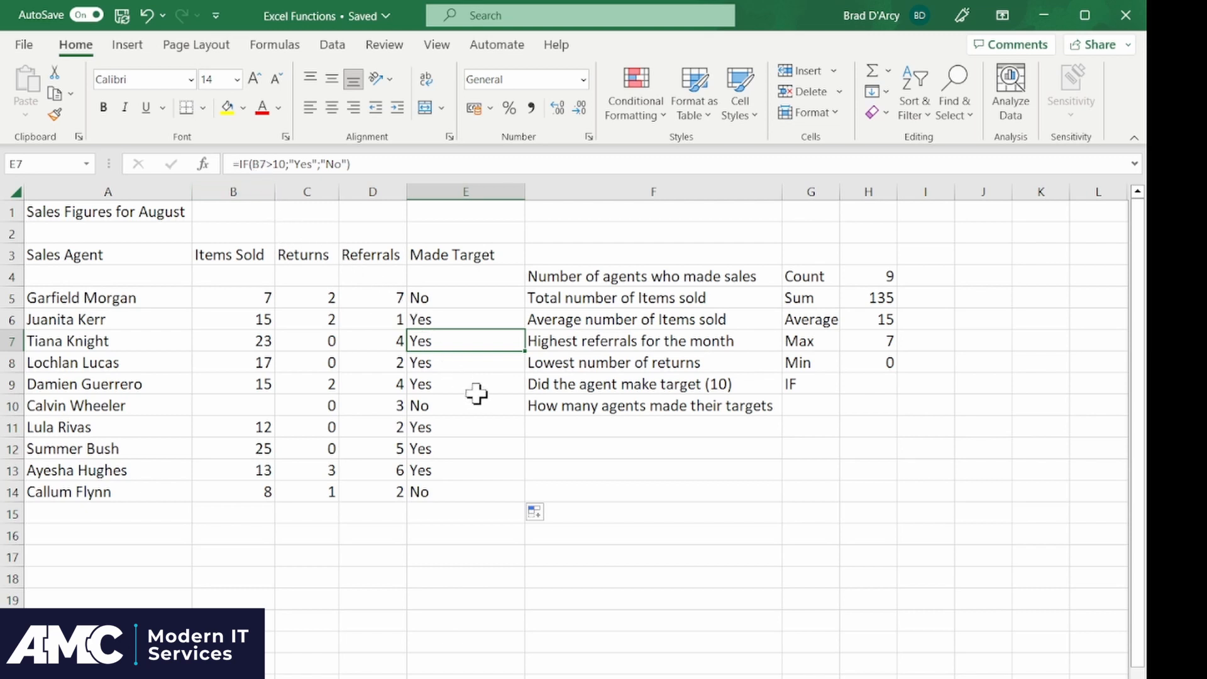
left_click(479, 359)
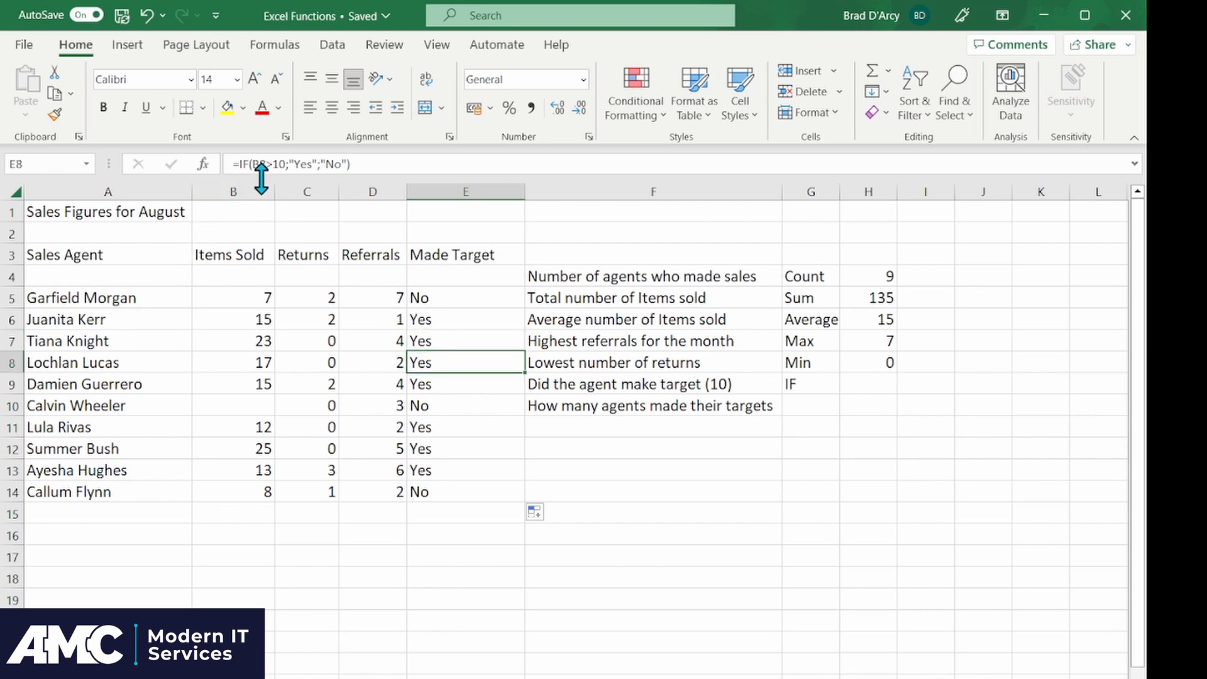
left_click(478, 388)
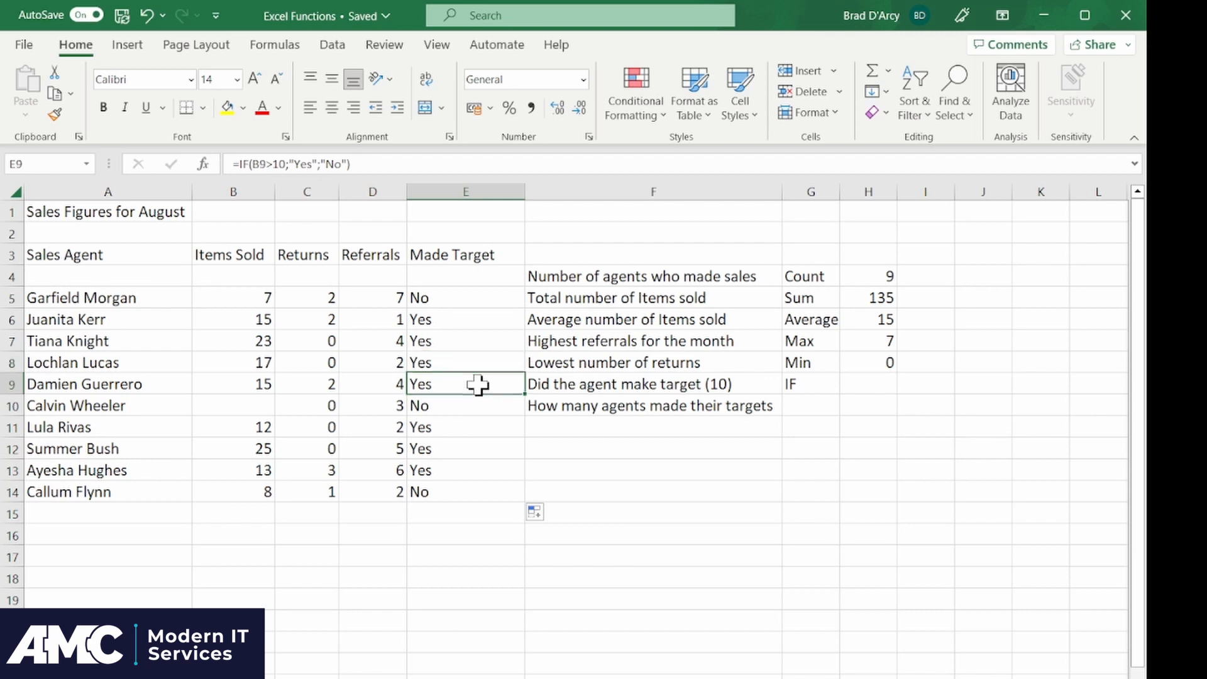
left_click(474, 406)
left_click(473, 428)
left_click(470, 455)
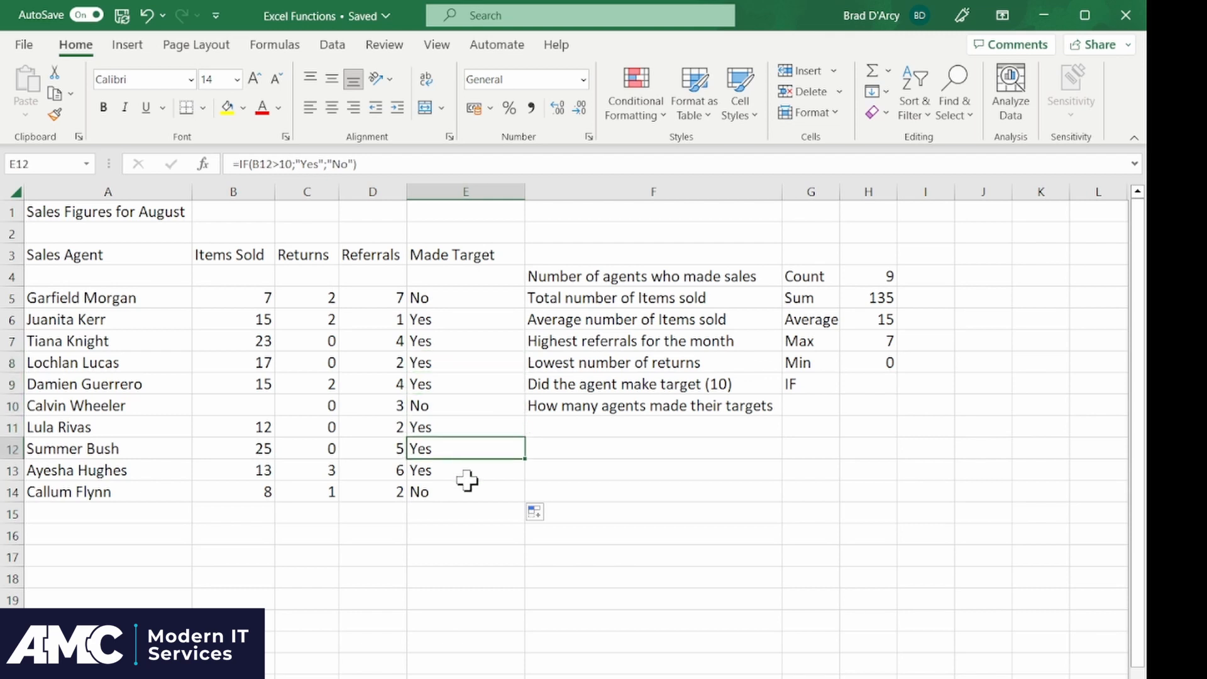
left_click(467, 480)
left_click(467, 506)
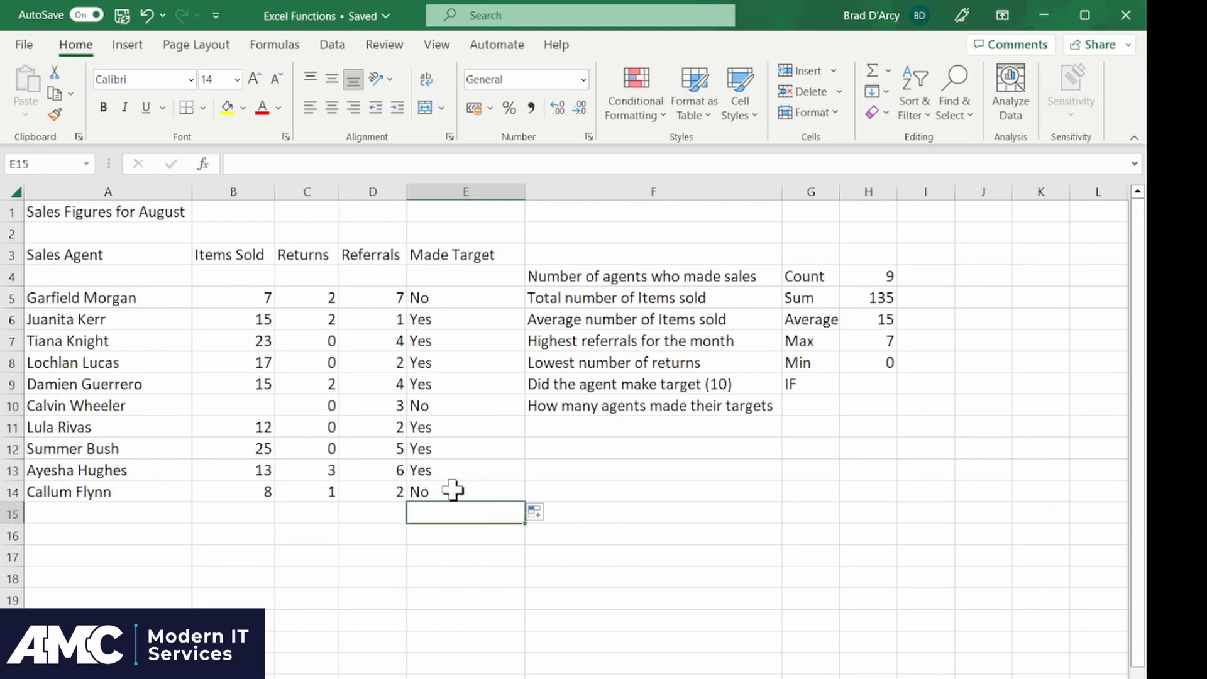
left_click(468, 320)
left_click(478, 340)
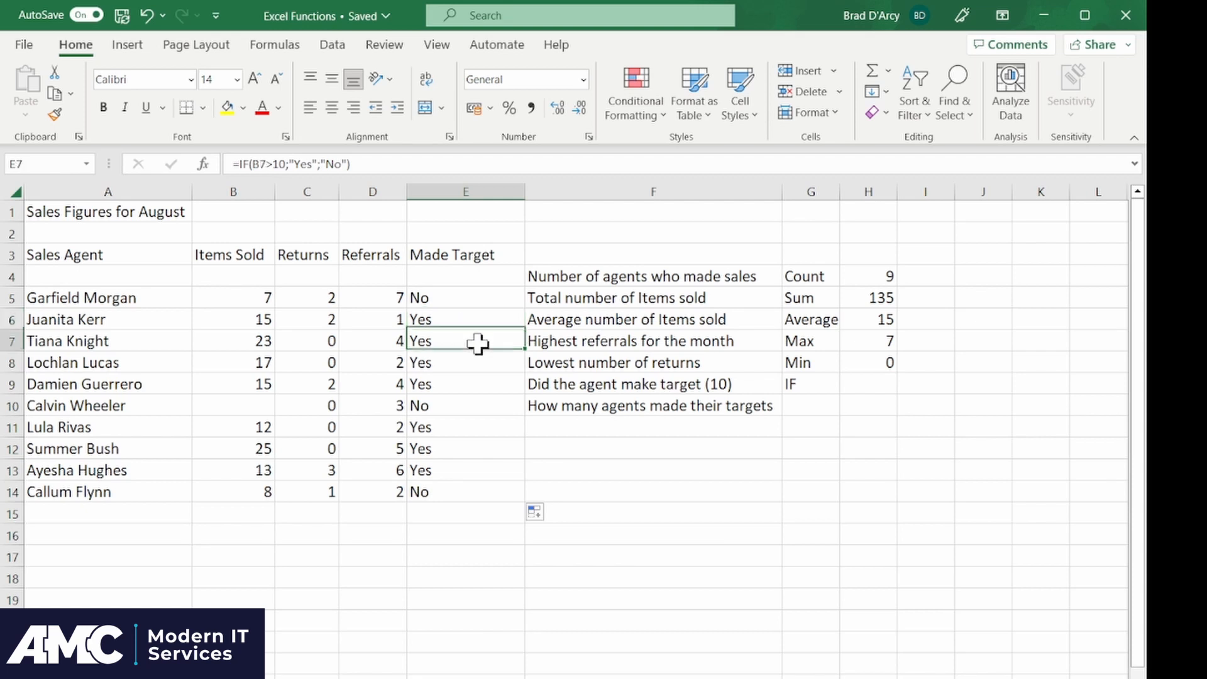
Check the IF formulas in E8, E10 and E14 against the Items Sold entries in the same rows
left_click(482, 362)
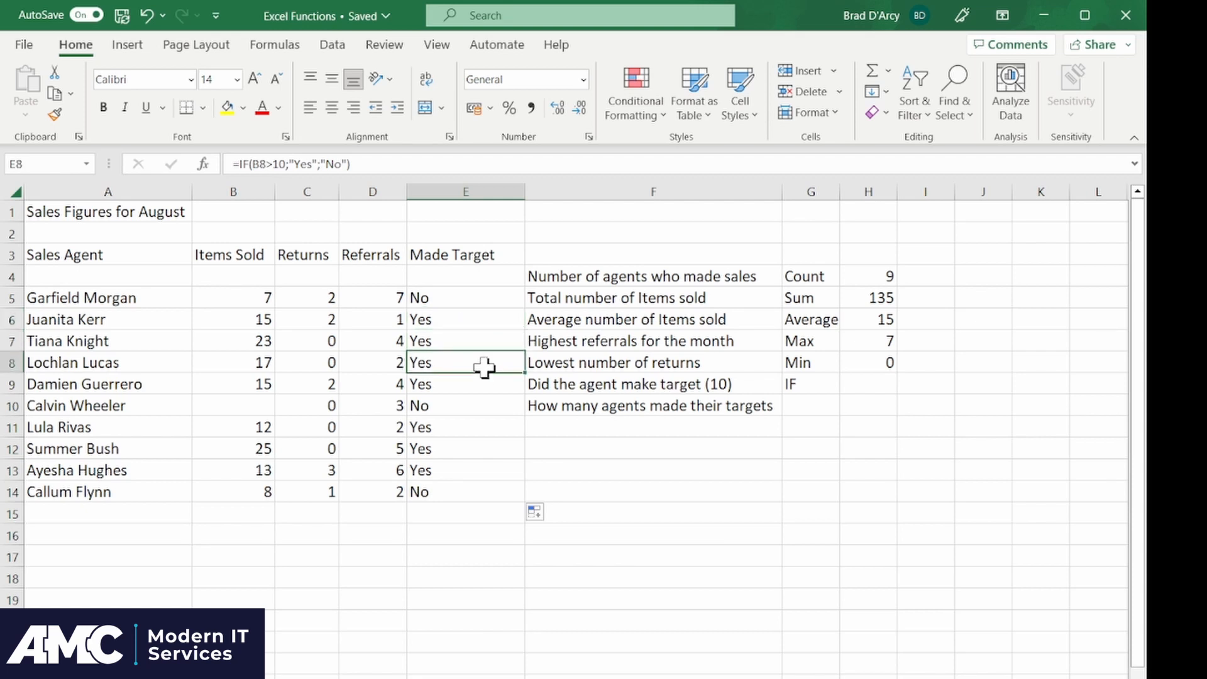
left_click(492, 405)
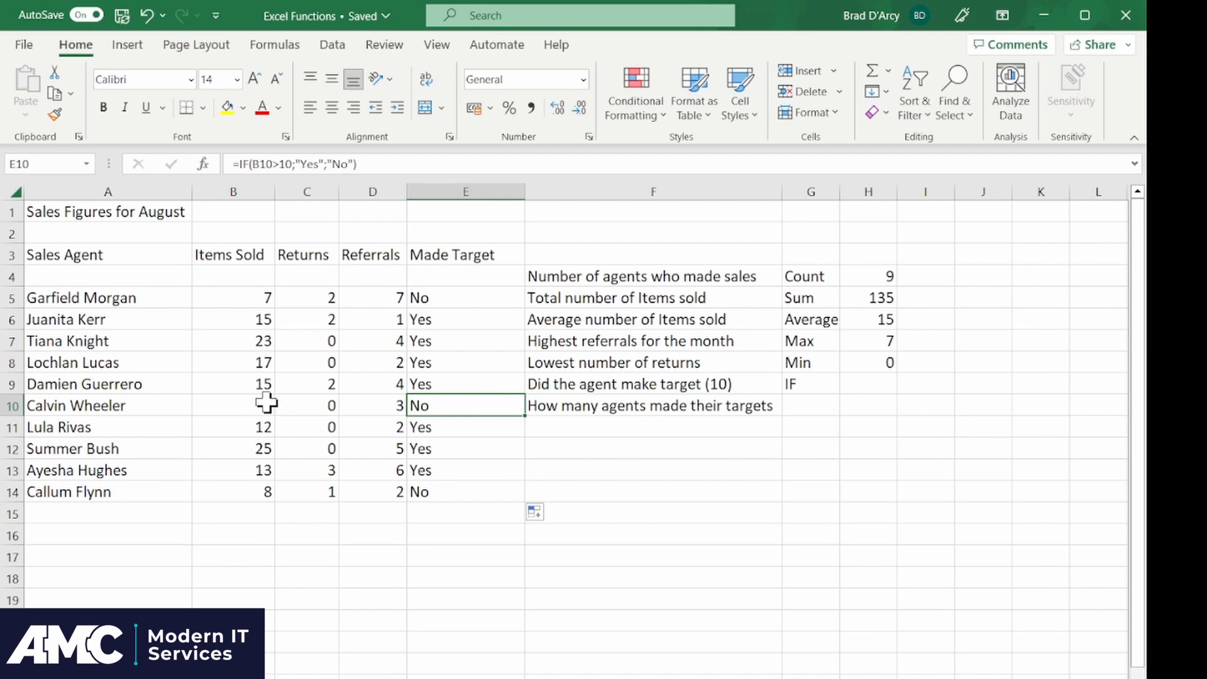
left_click(456, 493)
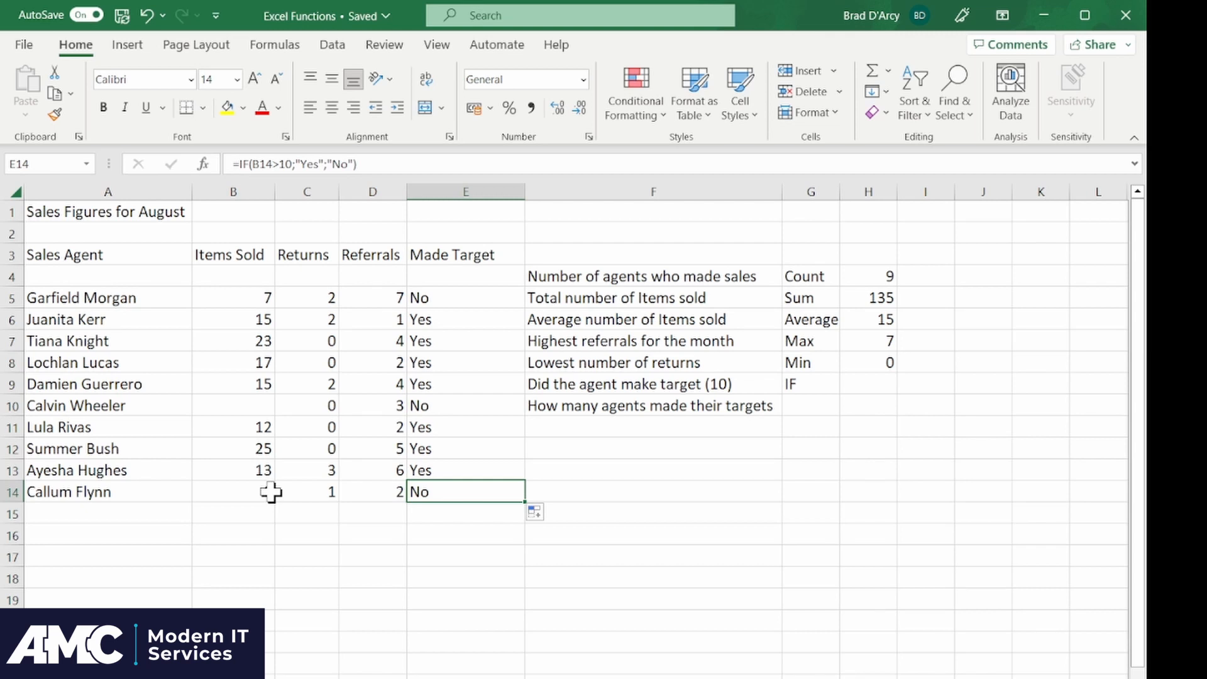
Label G10 "countif" and count the agents who made their targets in H10 with the formula =countif(E5:E14;"Yes")
left_click(826, 403)
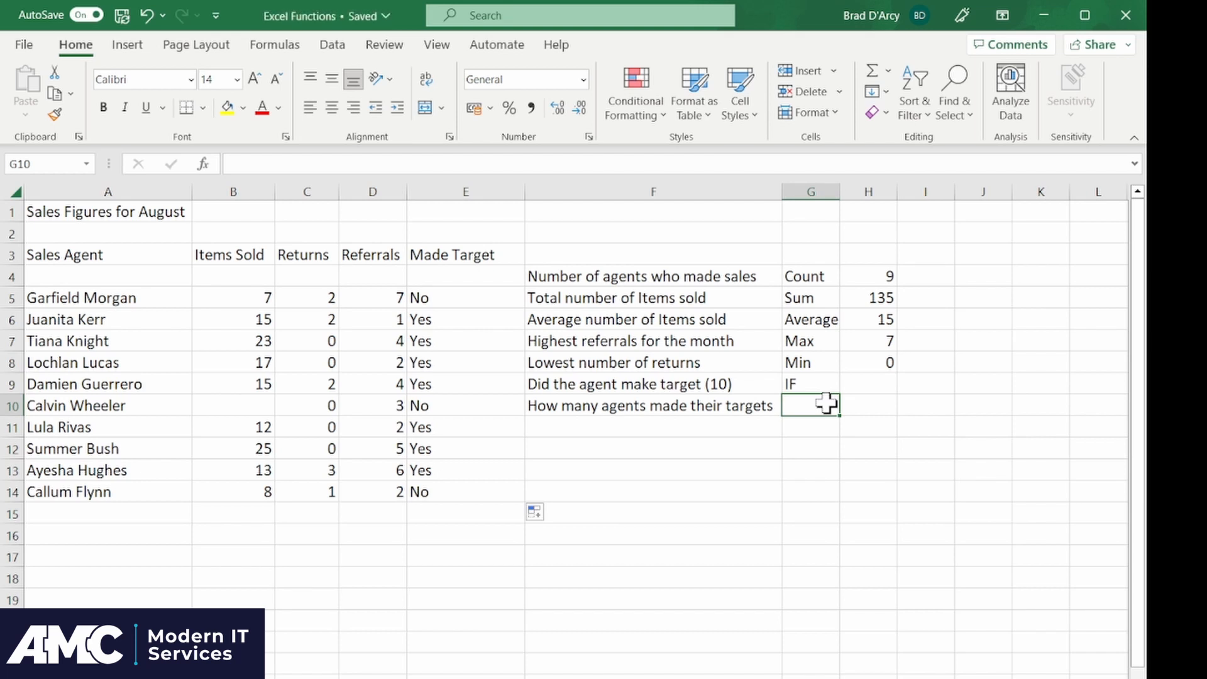
type("countif")
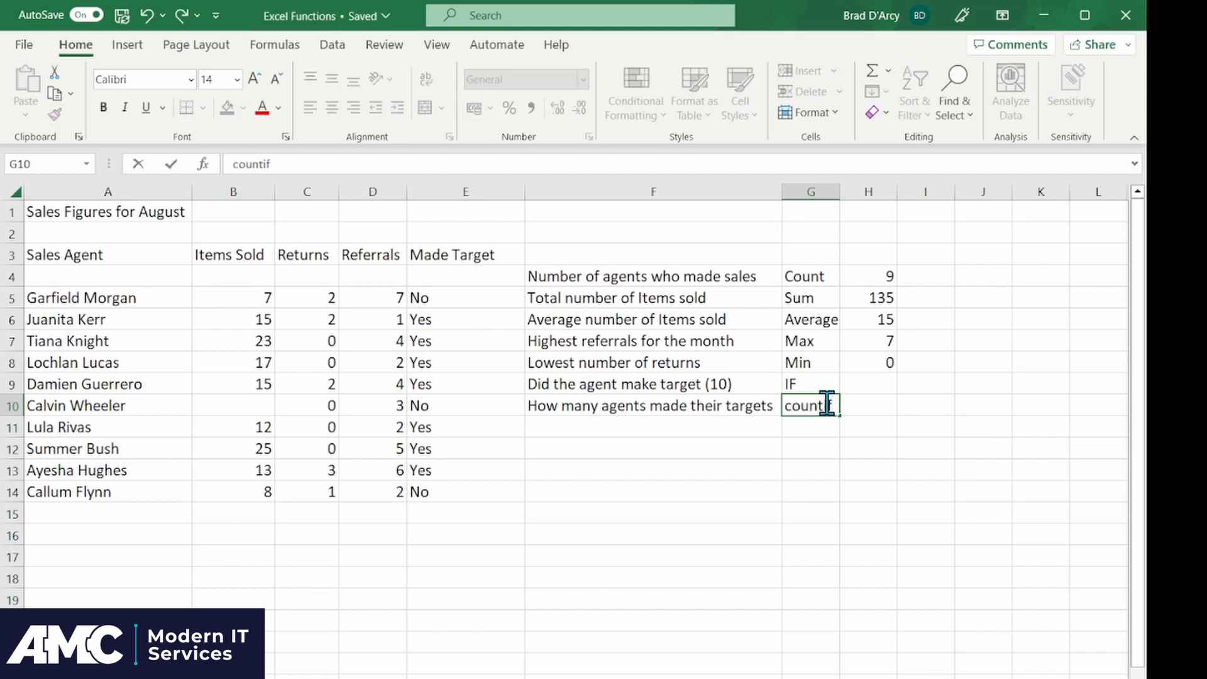
left_click(864, 403)
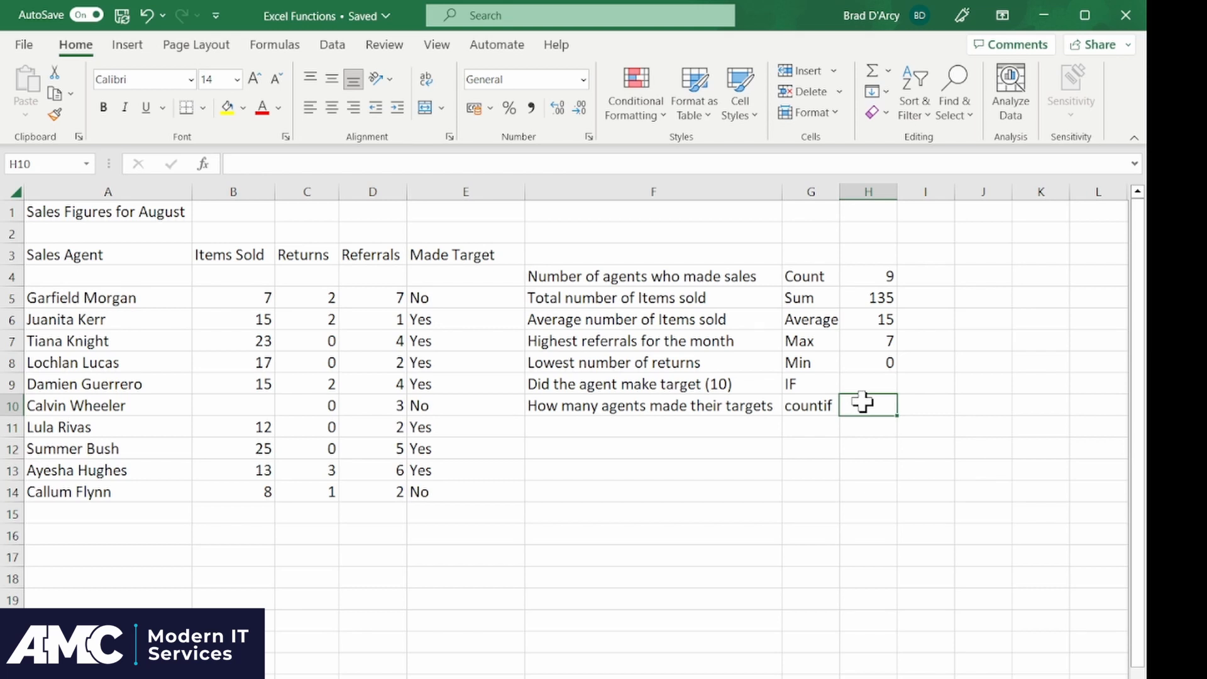
type("=")
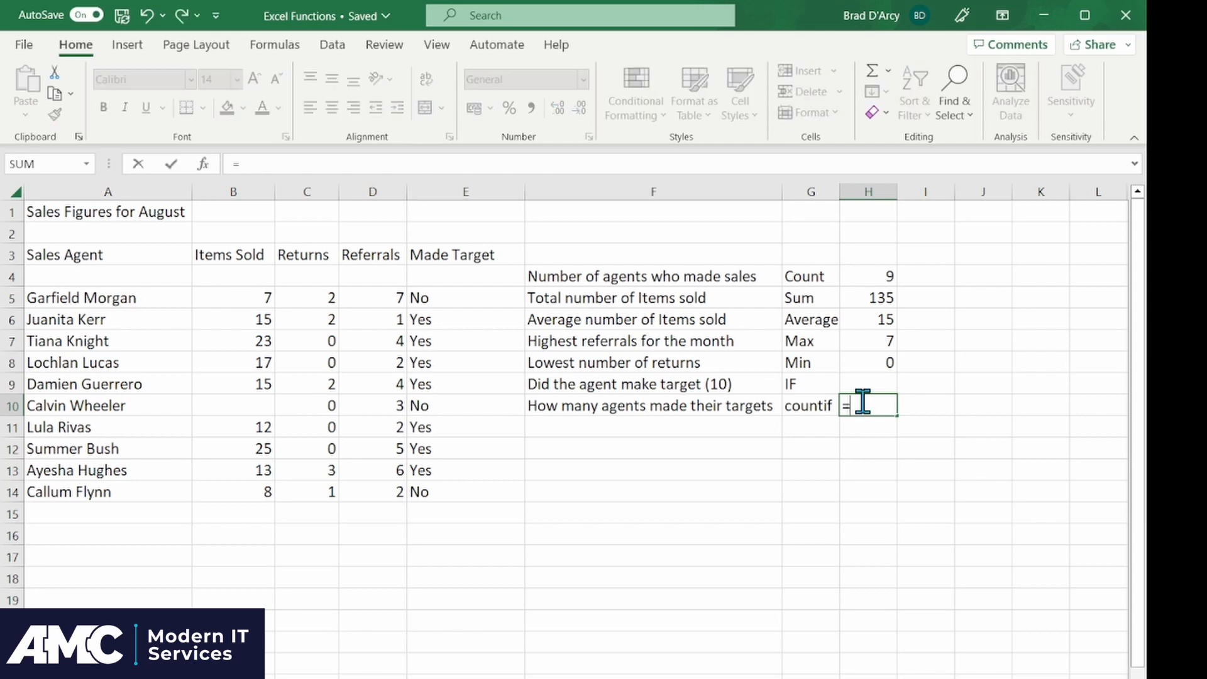
type("countif(")
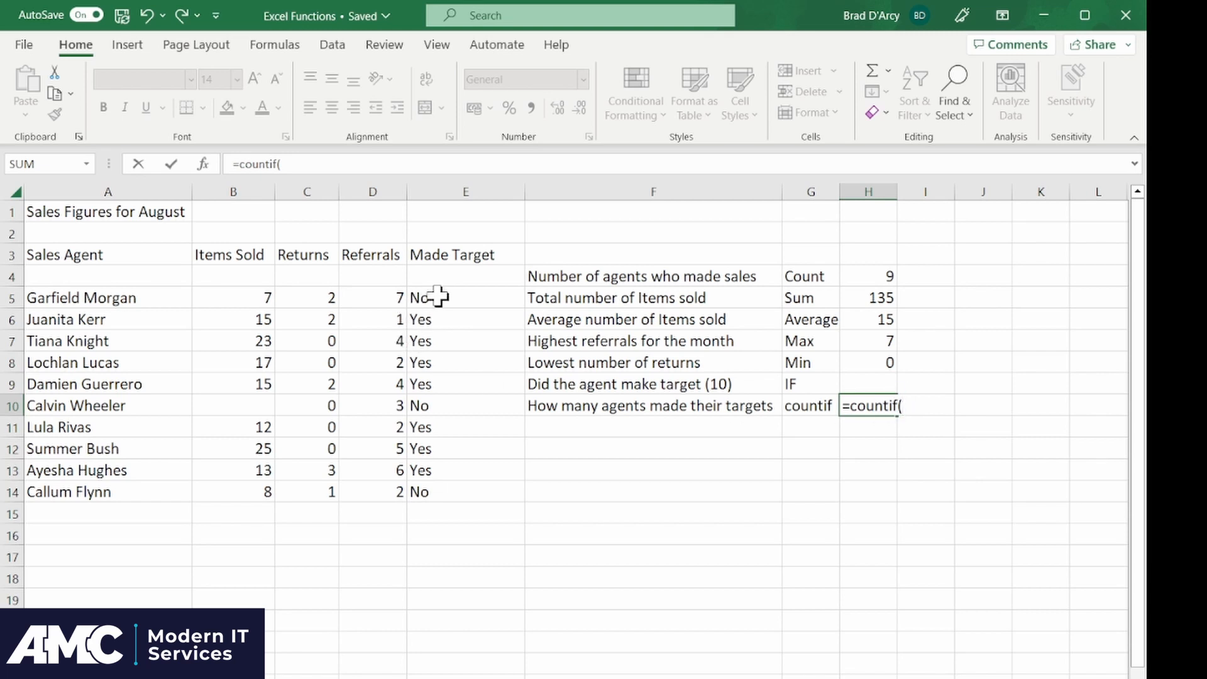
left_click_drag(439, 297, 453, 491)
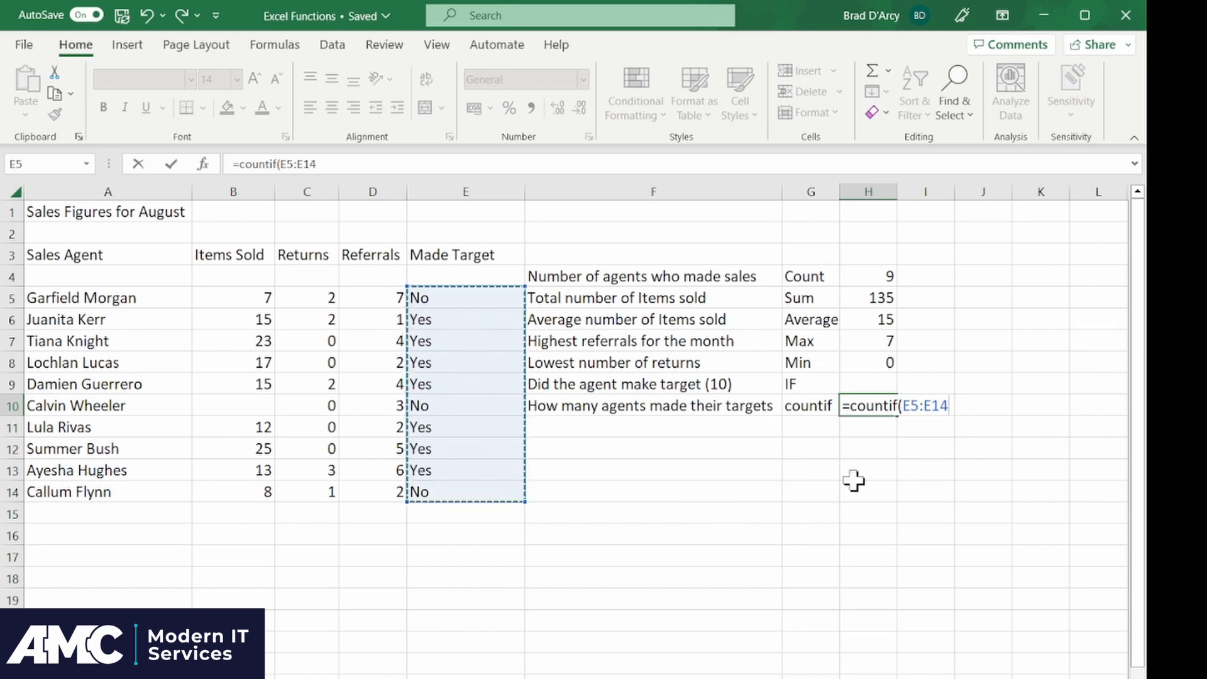
type(";")
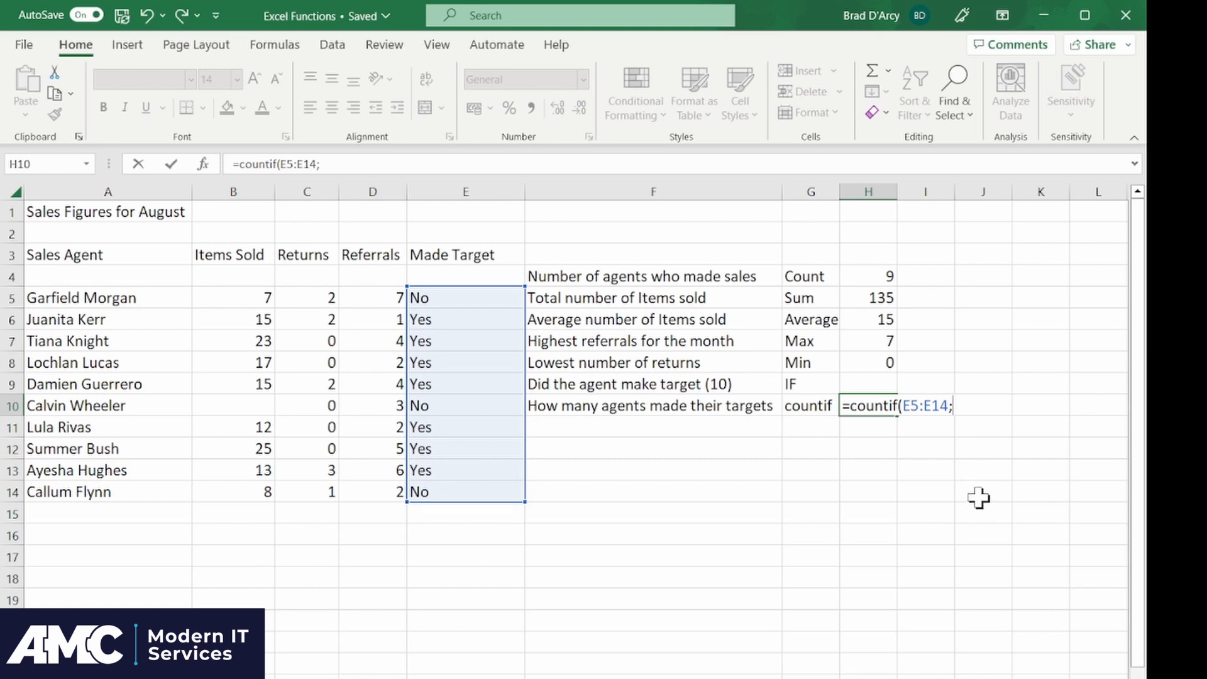
type("\"Yes\")")
key("Return")
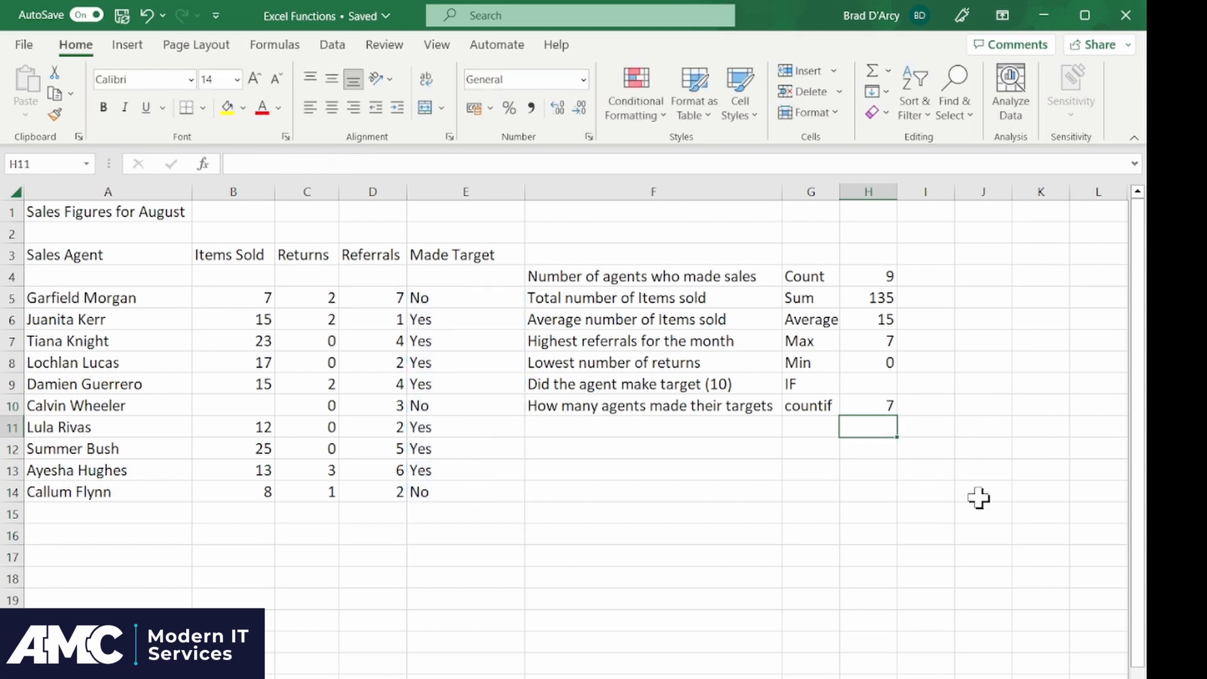